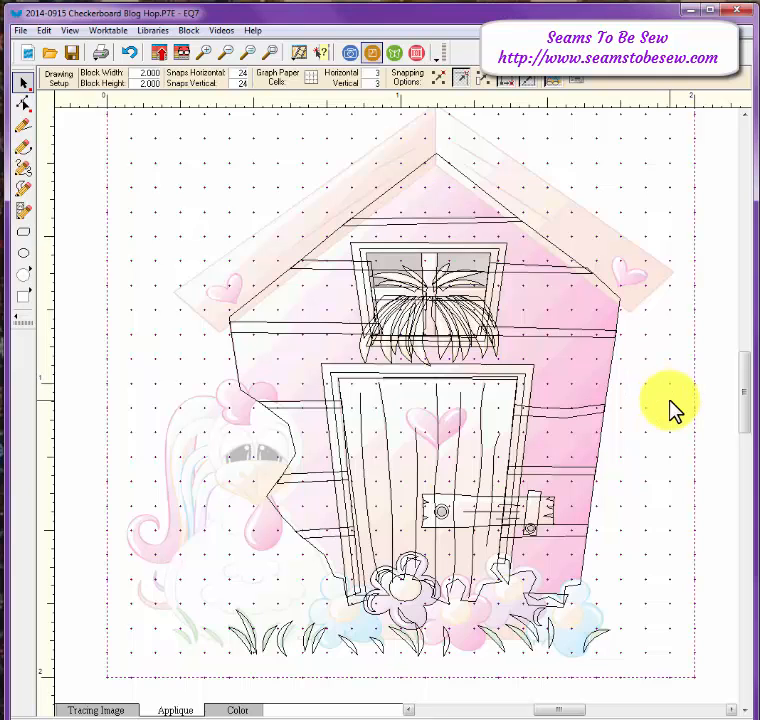
left_click_drag(745, 370, 741, 401)
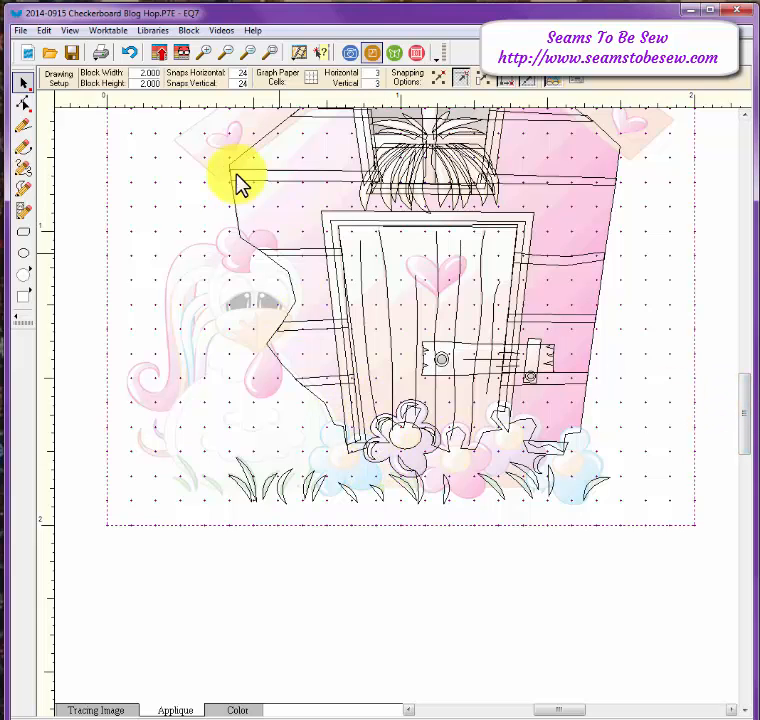
left_click(203, 52)
left_click_drag(258, 305, 550, 518)
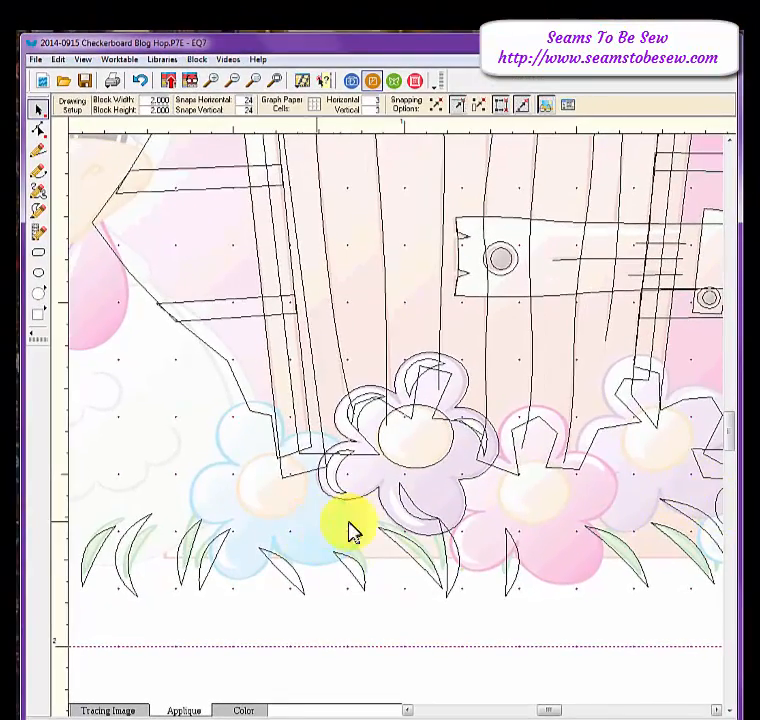
left_click(272, 84)
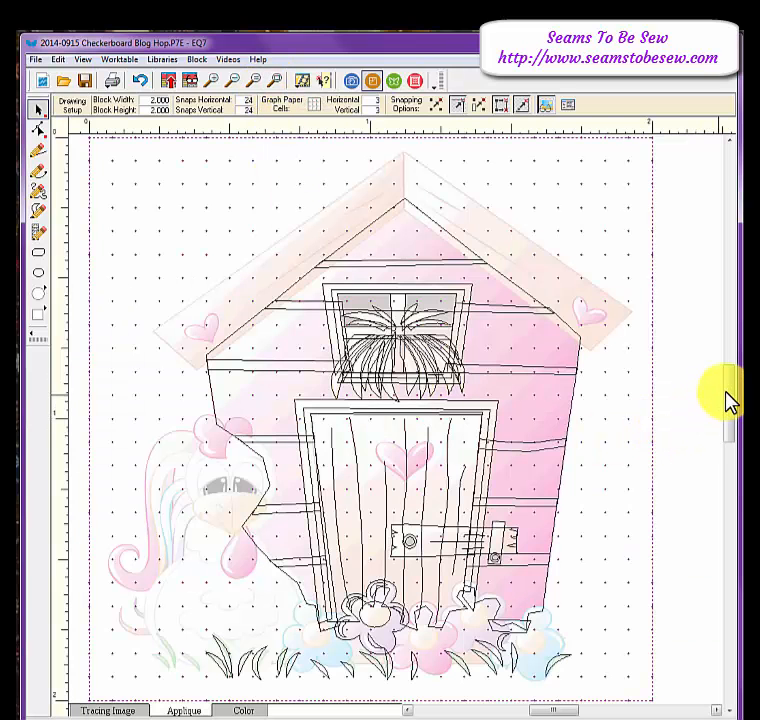
- Select the grass blades along the bottom of the block and move them below the block boundary
scroll(728, 400, "down", 3)
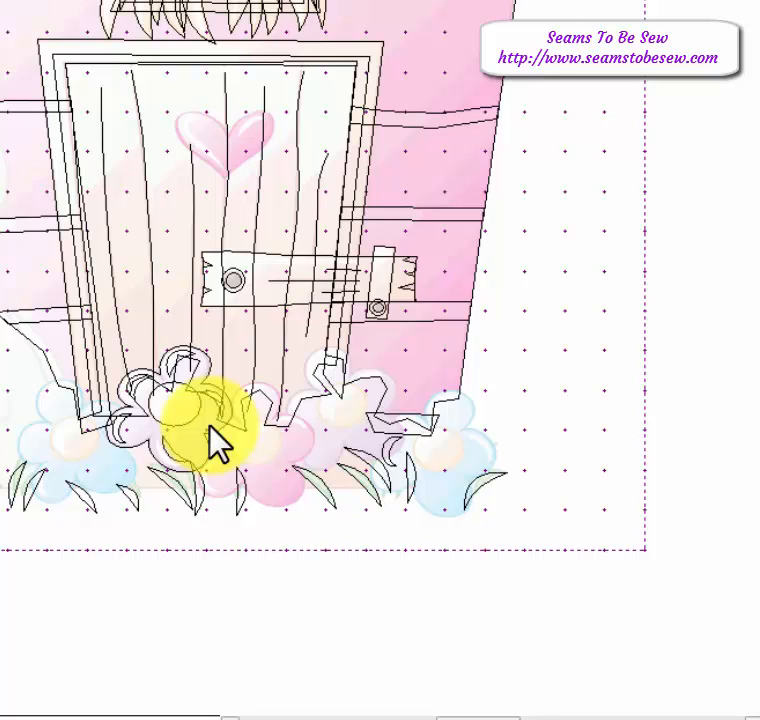
left_click_drag(541, 527, 0, 427)
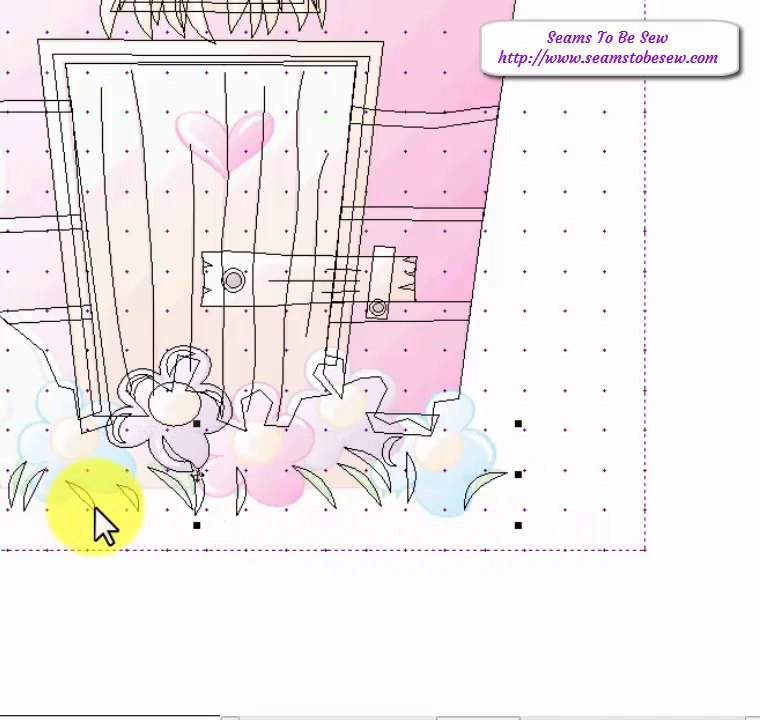
left_click_drag(194, 481, 173, 566)
- Move the stray crescent highlight back onto the lowest petal of the traced purple flower, then deselect it
left_click(178, 517)
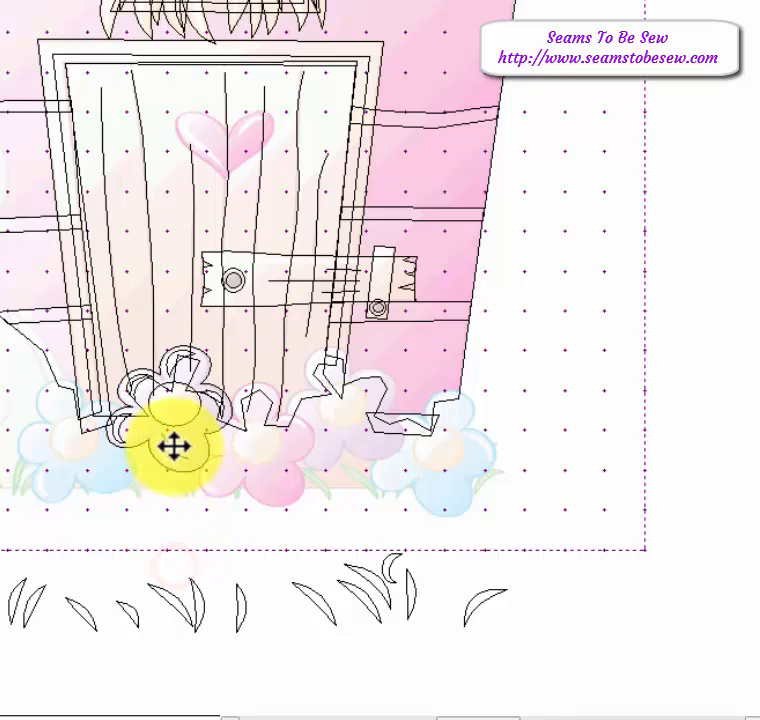
left_click_drag(169, 453, 168, 453)
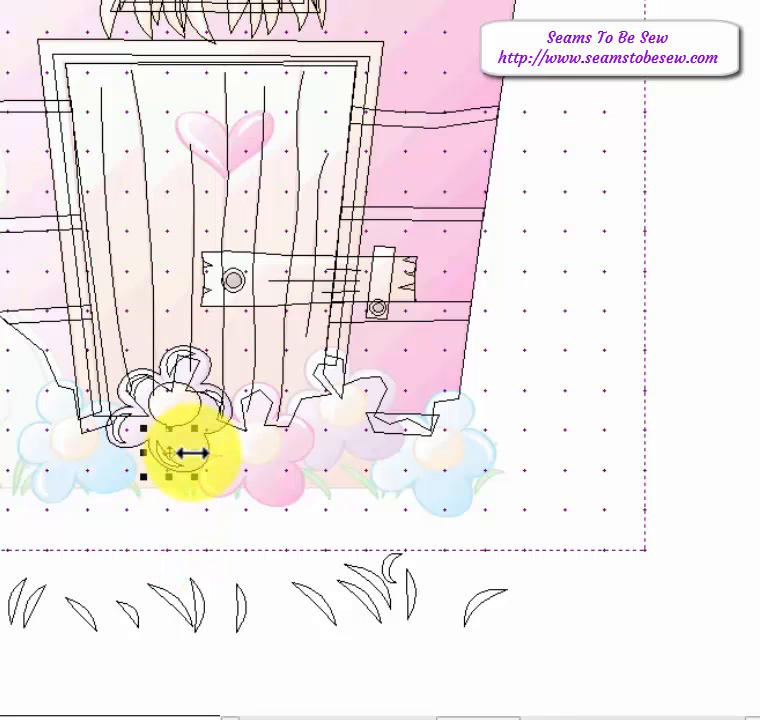
left_click(257, 483)
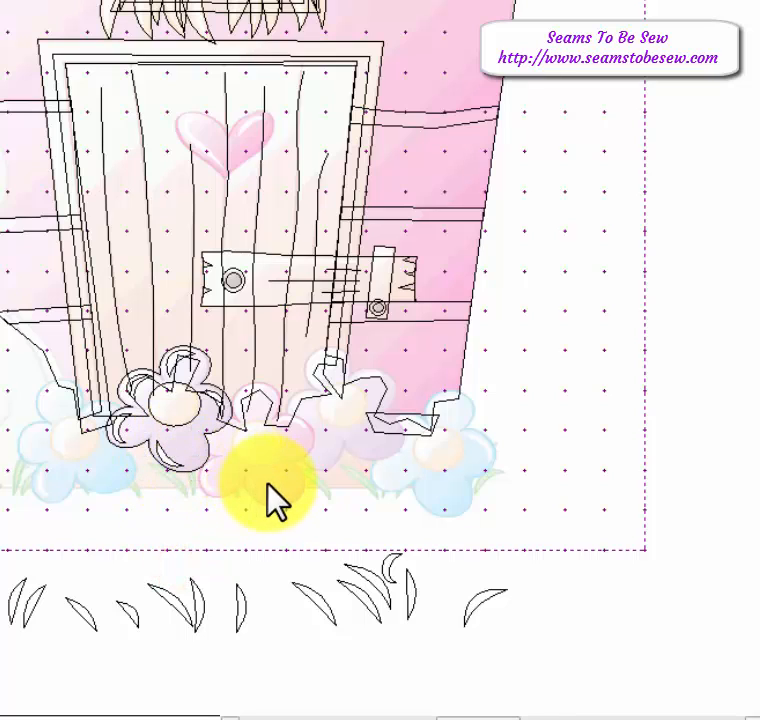
- Select all pieces of the traced purple flower and move them onto the blue flower at the house's lower right corner
left_click_drag(257, 490, 85, 342)
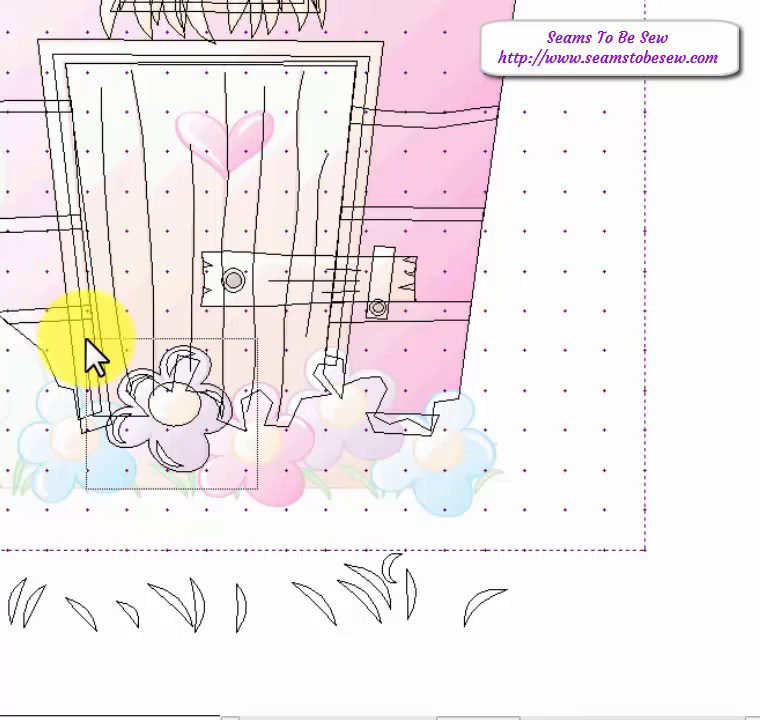
left_click_drag(85, 342, 86, 342)
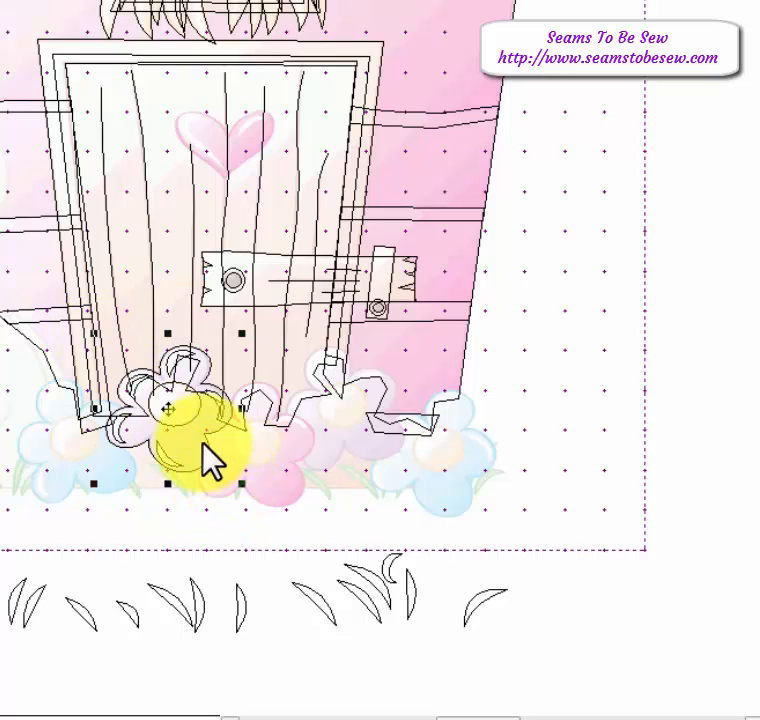
left_click_drag(168, 410, 576, 283)
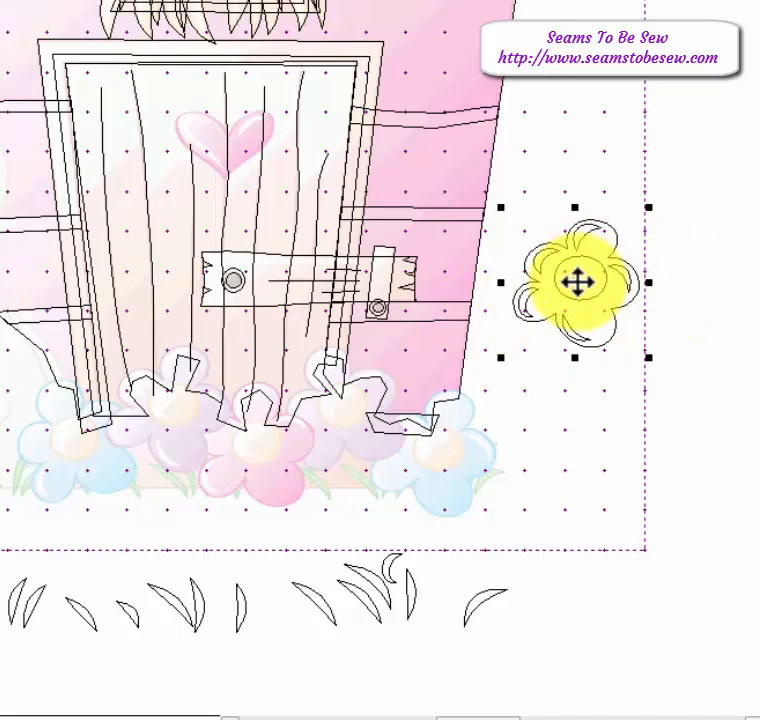
left_click_drag(576, 282, 437, 450)
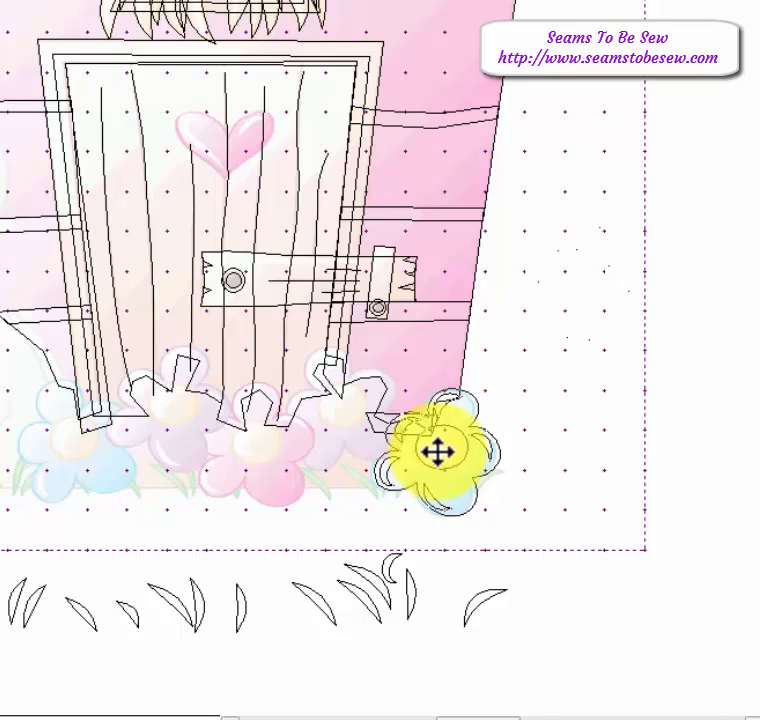
left_click(437, 452)
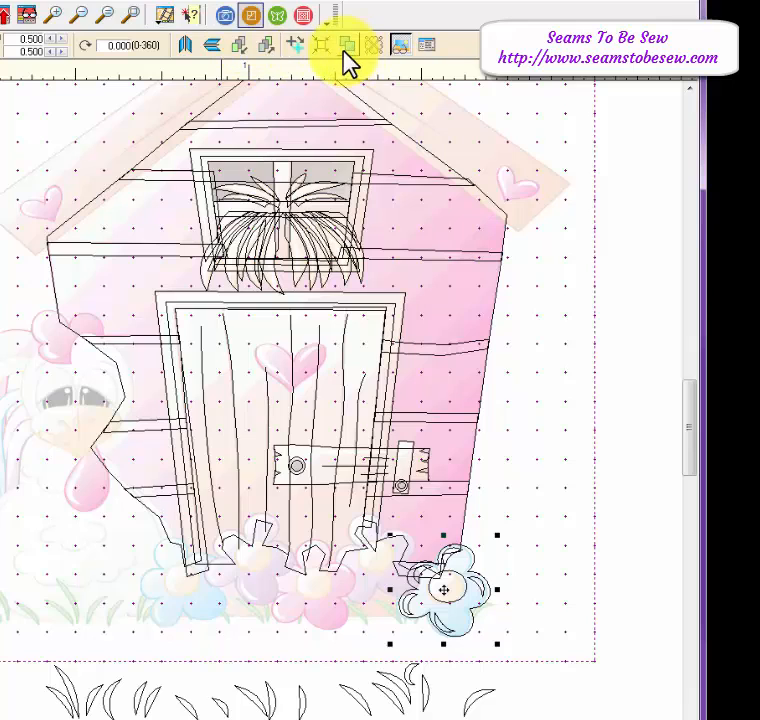
- Duplicate the selected flower and place the copy in the empty area to the right of the house
left_click(346, 45)
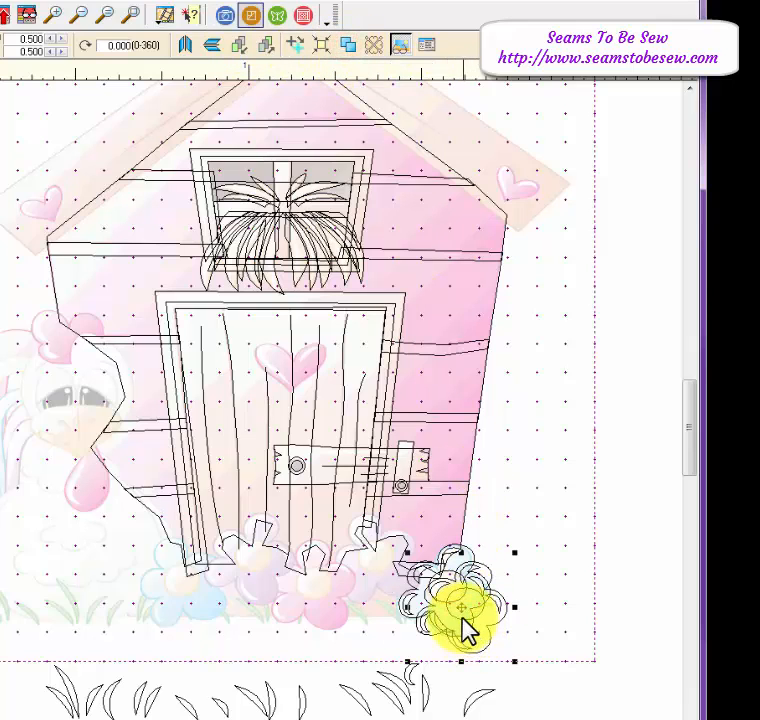
left_click_drag(460, 607, 566, 428)
left_click(536, 655)
- Reselect the flower at the house's lower right corner and align it precisely with the blue flower in the tracing image
left_click_drag(531, 655, 396, 540)
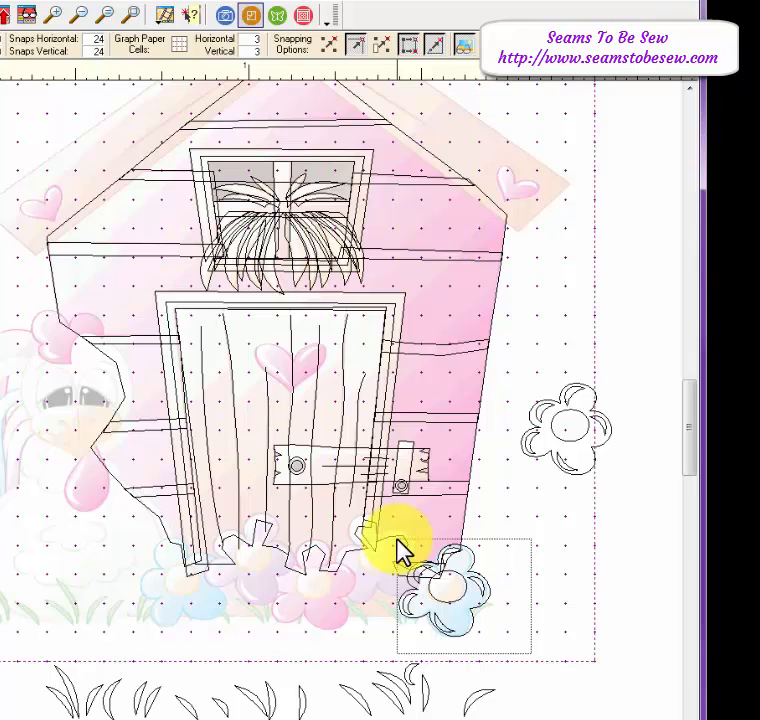
left_click_drag(397, 541, 396, 542)
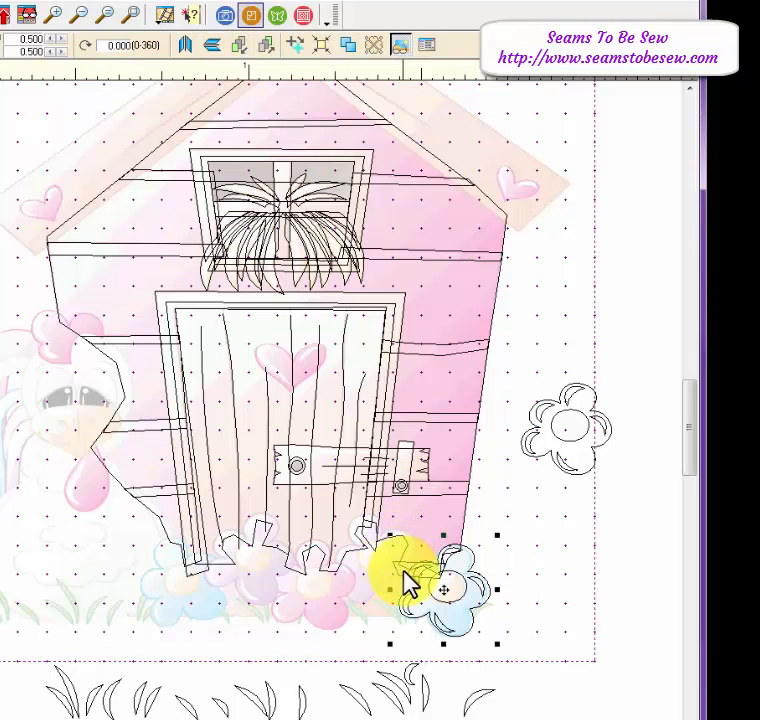
left_click_drag(441, 589, 465, 590)
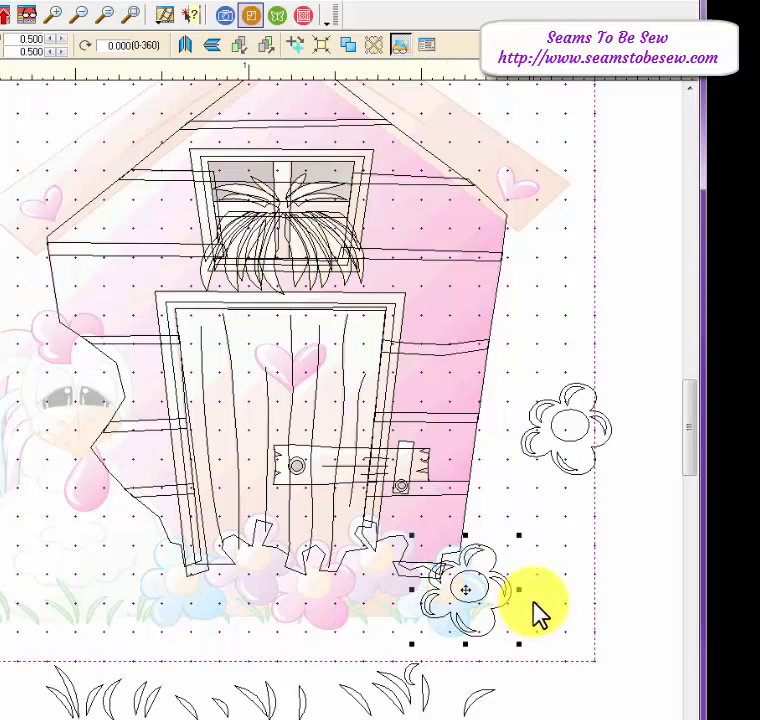
left_click_drag(470, 590, 442, 587)
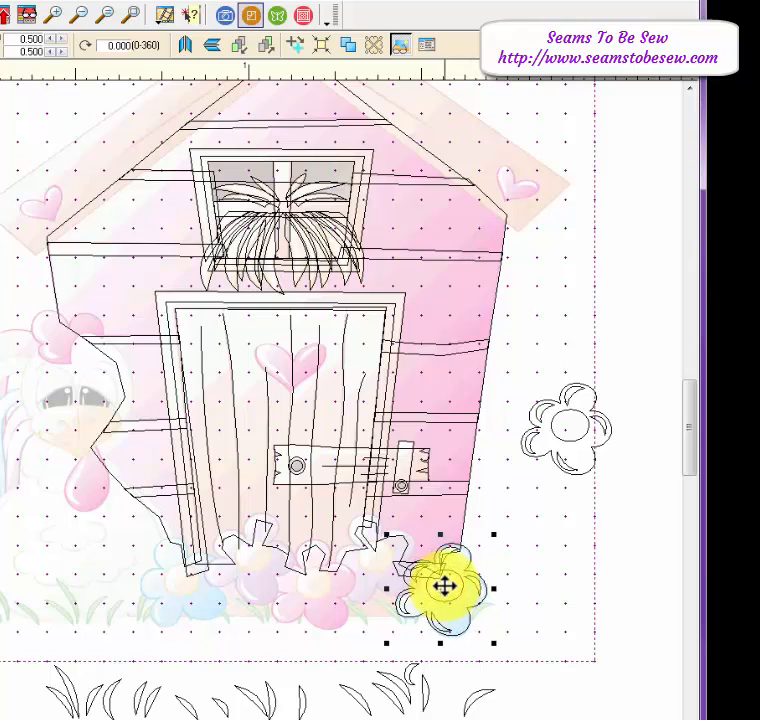
left_click(52, 15)
left_click_drag(337, 507, 537, 657)
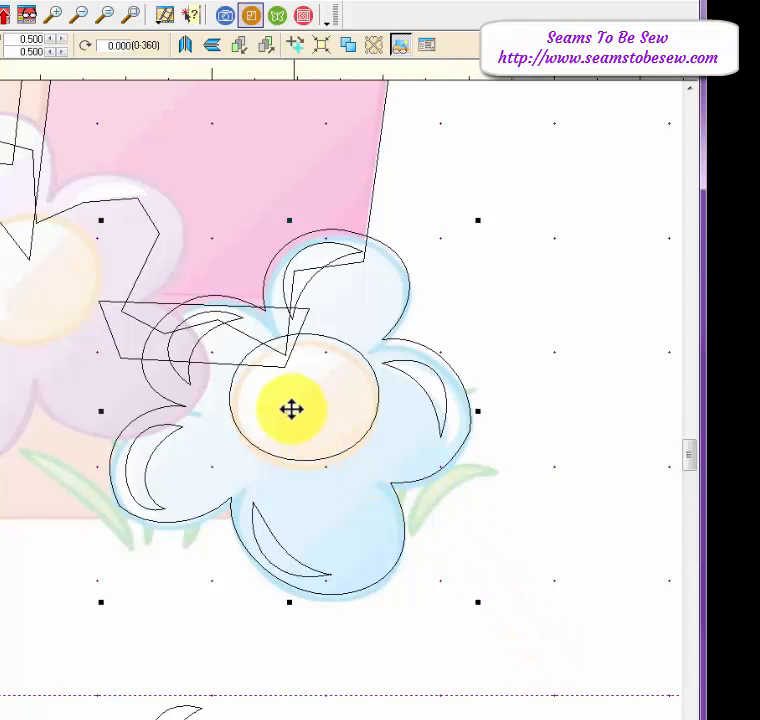
left_click_drag(290, 410, 290, 417)
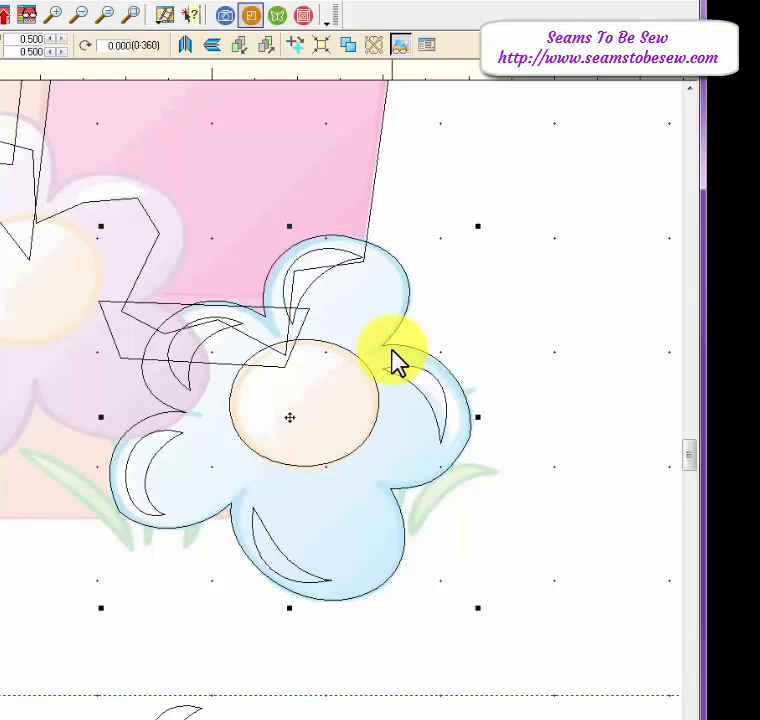
- Duplicate the spare flower beside the house and place the new copy just above it
left_click(129, 17)
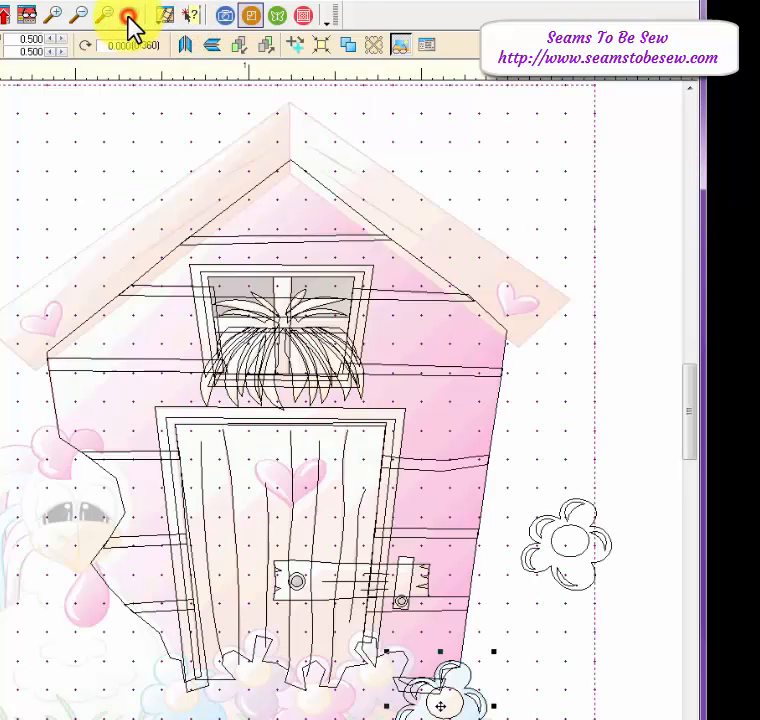
left_click(518, 468)
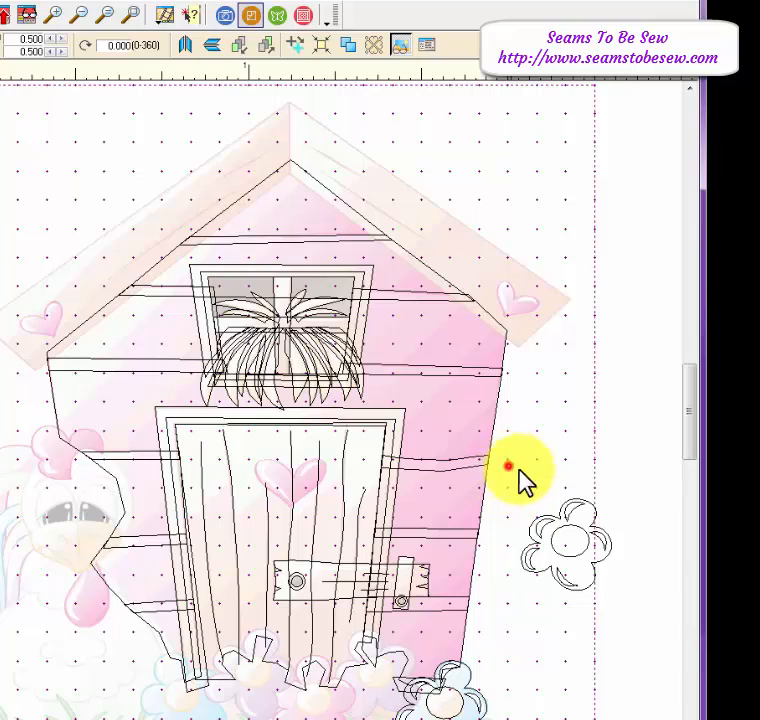
left_click_drag(517, 467, 629, 619)
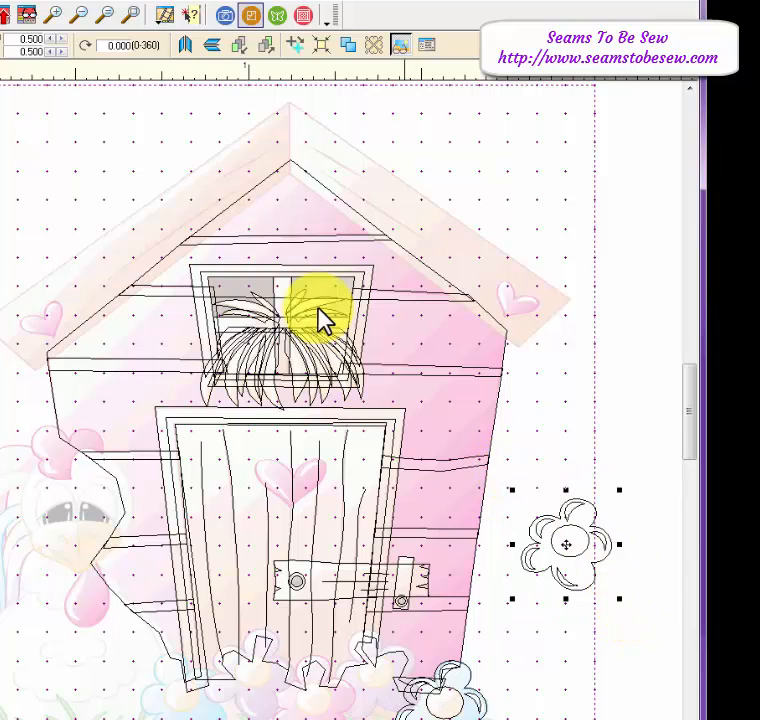
left_click(348, 42)
left_click_drag(566, 546, 595, 434)
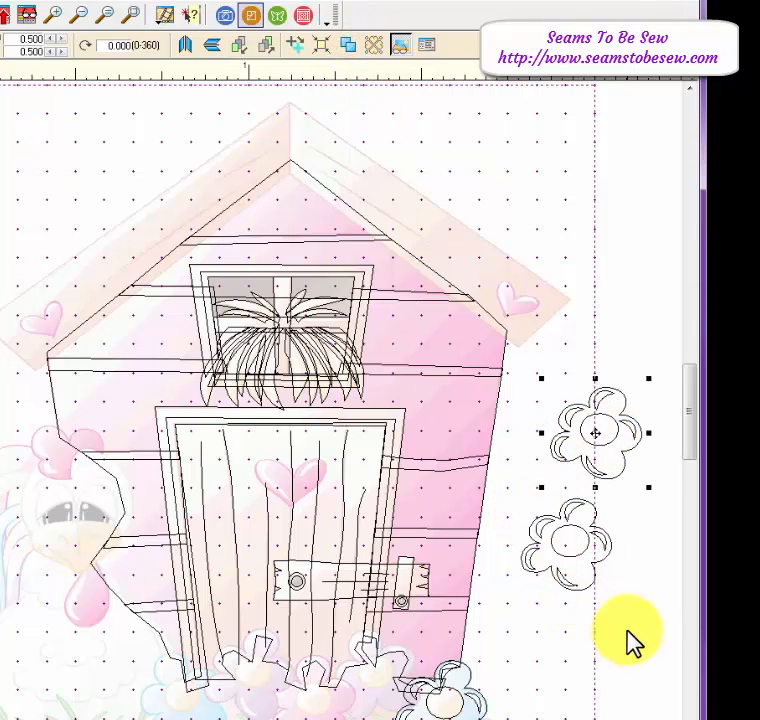
- Select the lower spare flower and move it onto the purple flower next to the blue one
left_click_drag(628, 612, 515, 525)
left_click(511, 494)
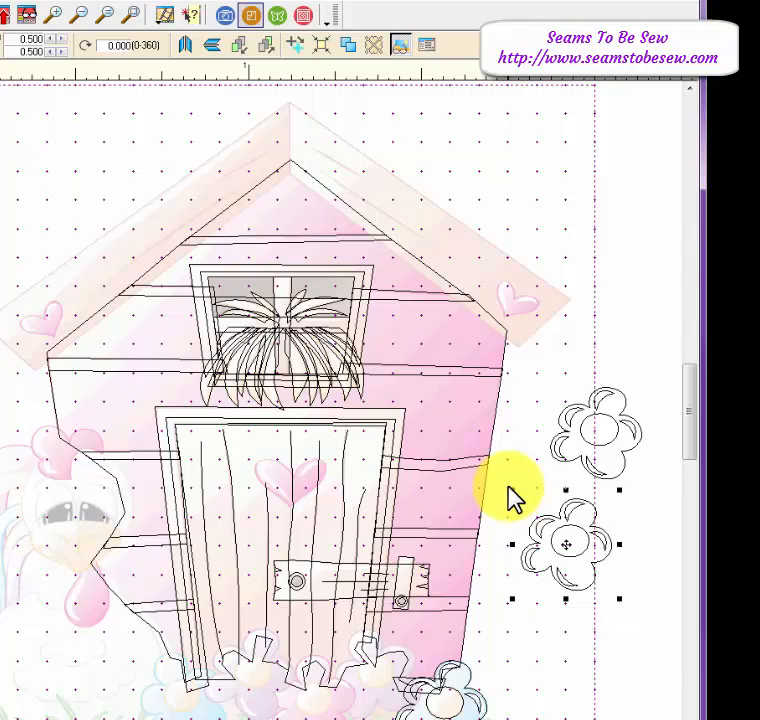
left_click_drag(565, 545, 375, 683)
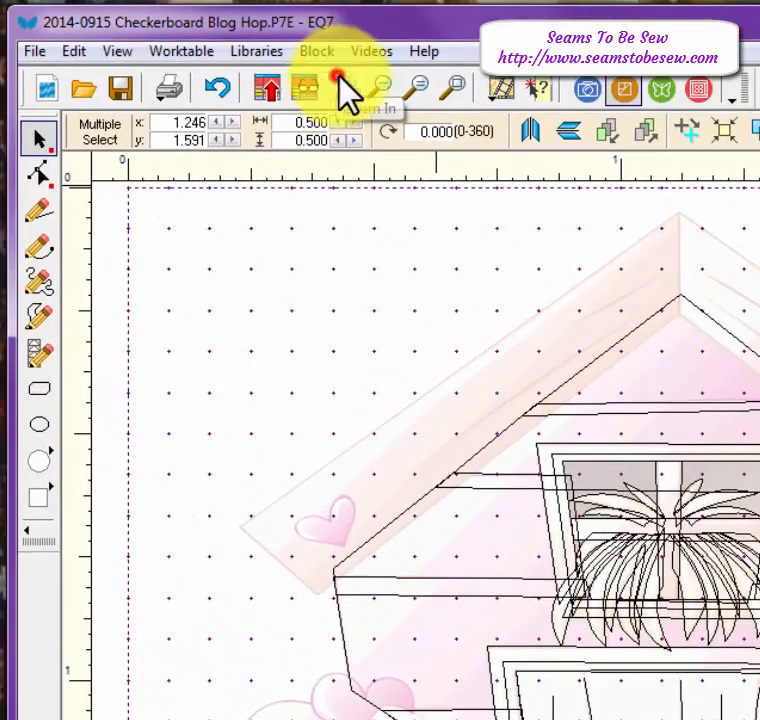
- Rotate the flower counterclockwise and reposition it to match the petals and centre of the traced purple flower
left_click(338, 76)
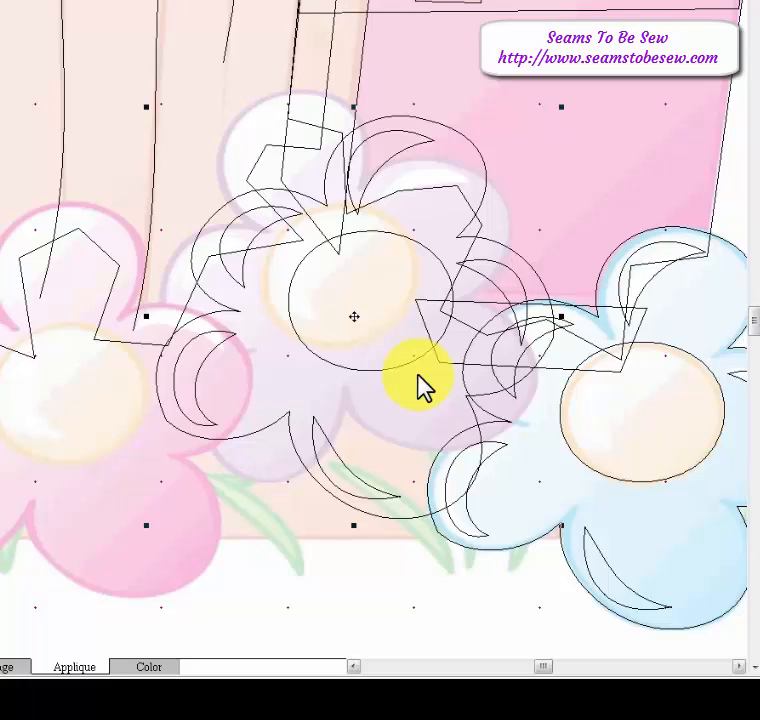
left_click(354, 318)
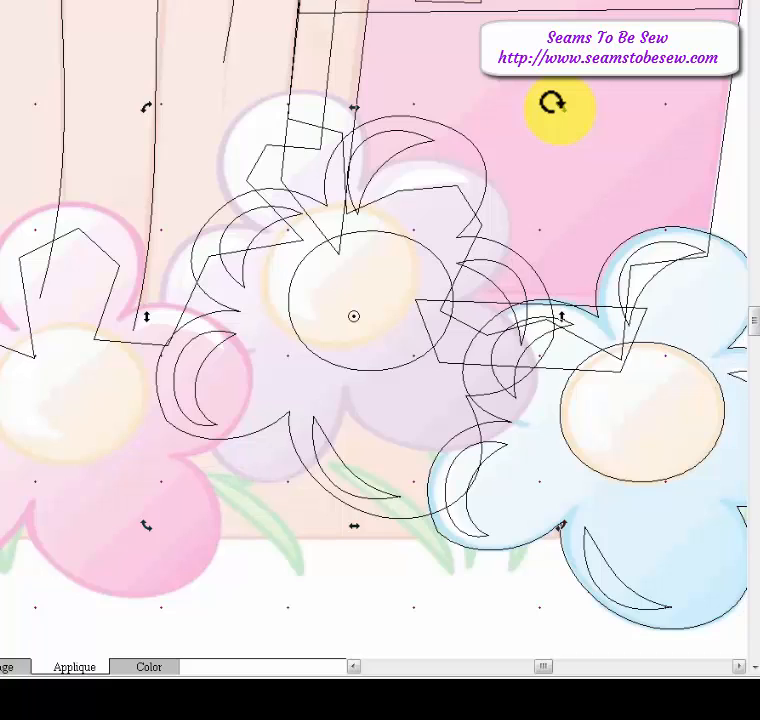
left_click_drag(553, 103, 377, 67)
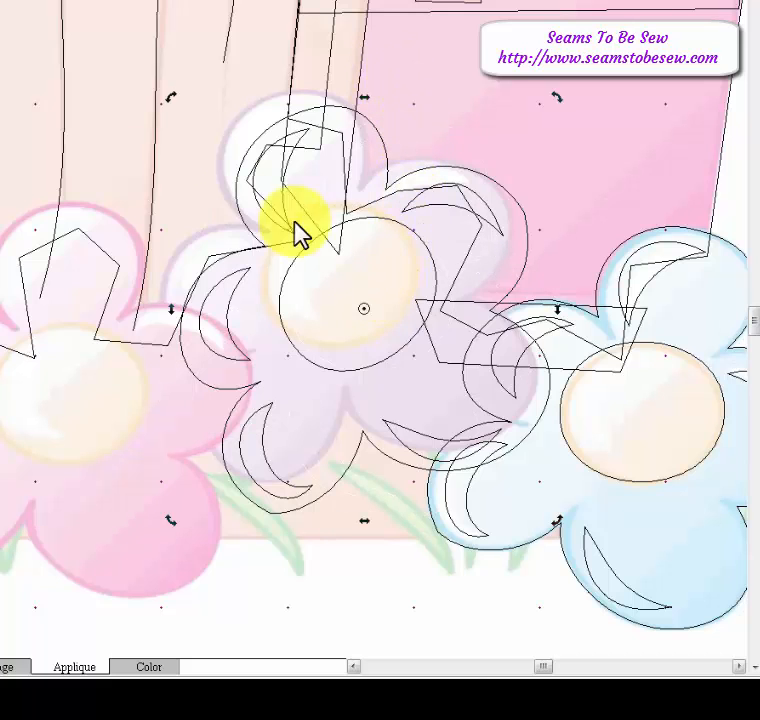
left_click_drag(361, 314, 352, 300)
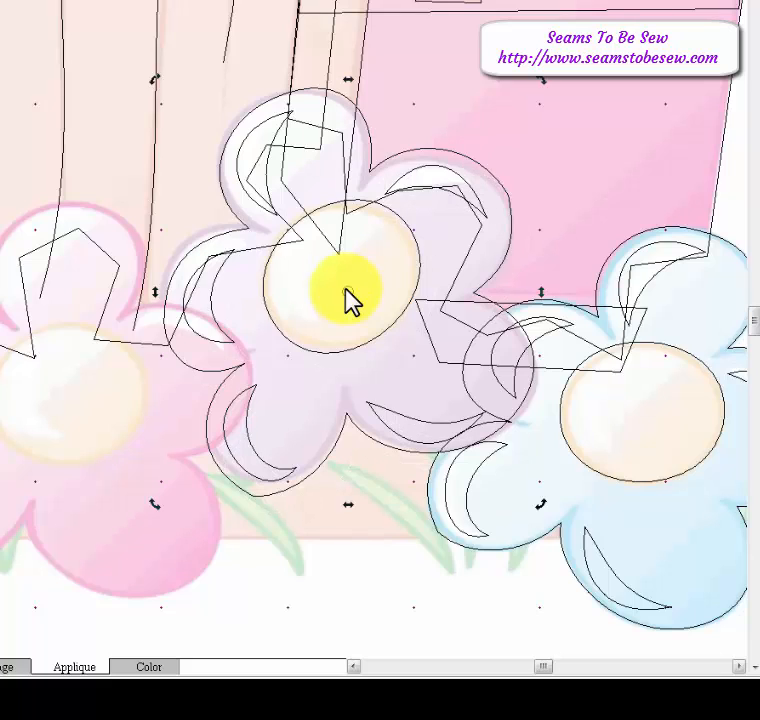
left_click(348, 292)
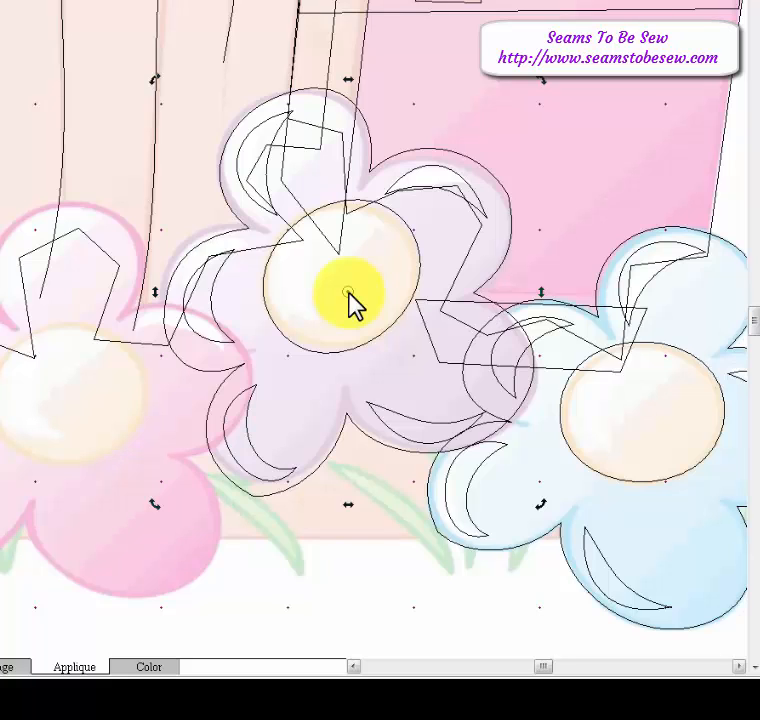
left_click_drag(350, 293, 344, 286)
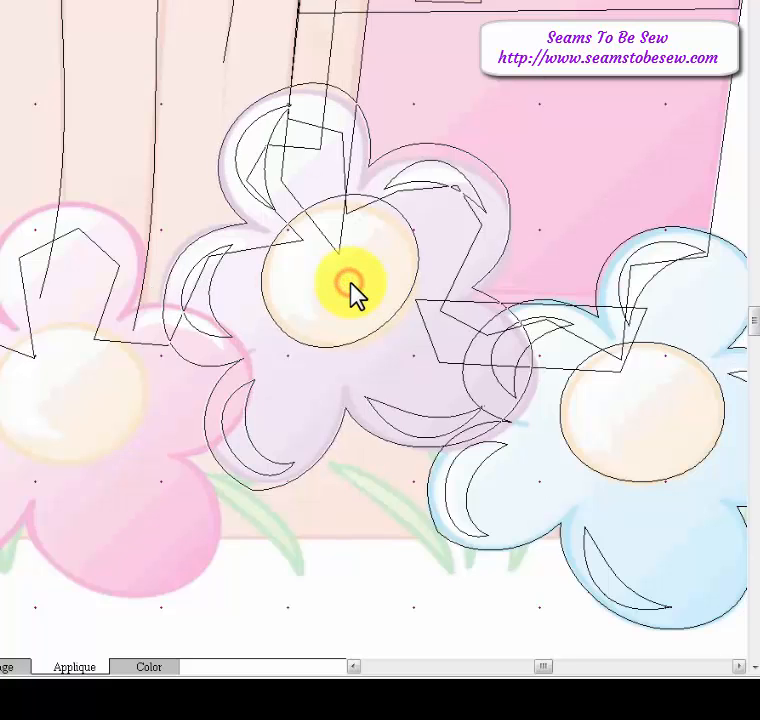
mouse_move(348, 288)
left_mouse_down()
mouse_move(354, 298)
mouse_move(350, 288)
left_mouse_up()
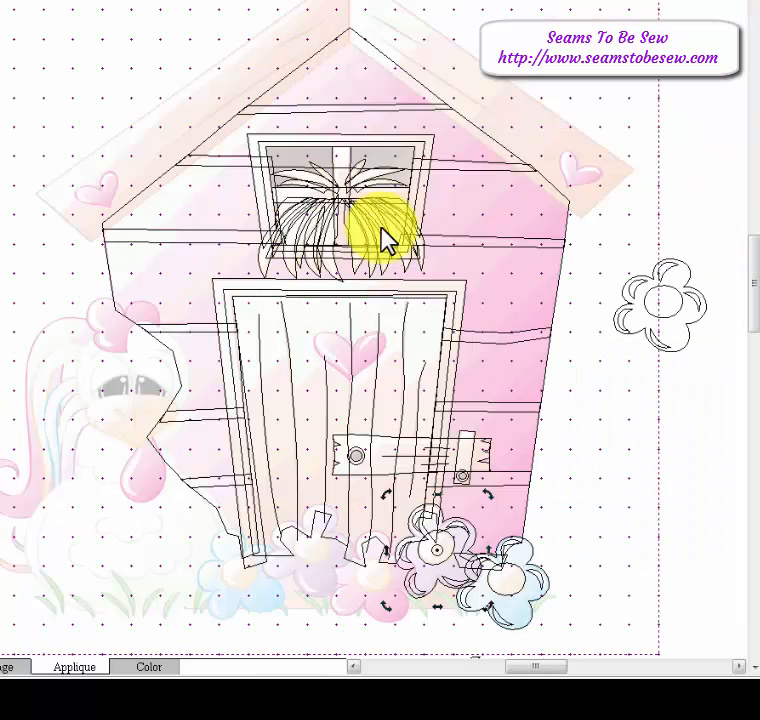
- Duplicate the spare flower beside the house and place the new copy directly below it
left_click_drag(714, 384, 600, 253)
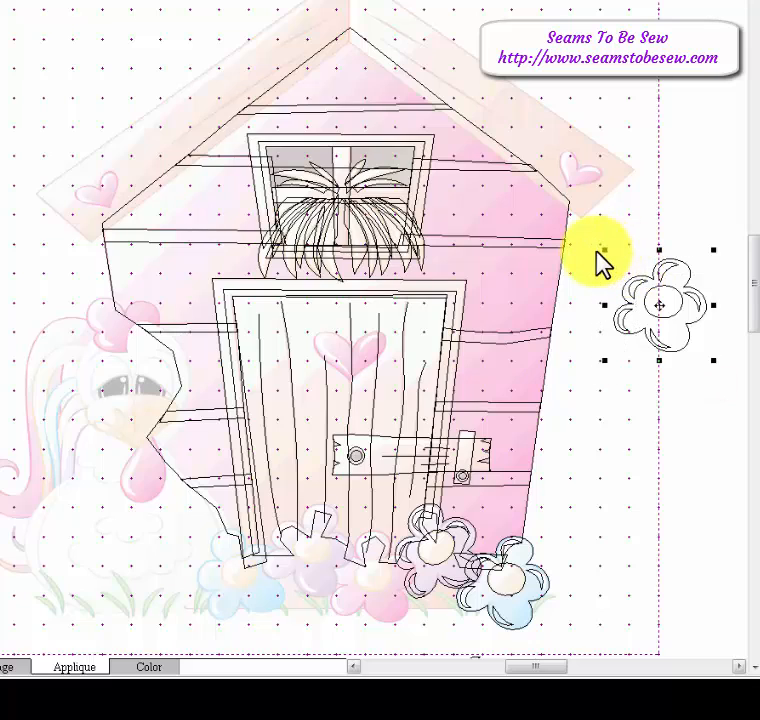
left_click(660, 306)
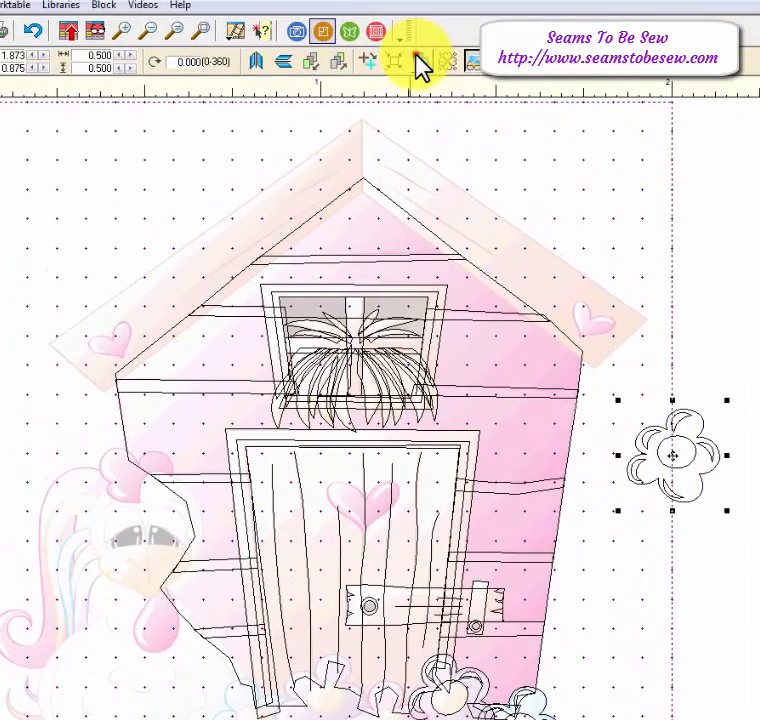
left_click(418, 58)
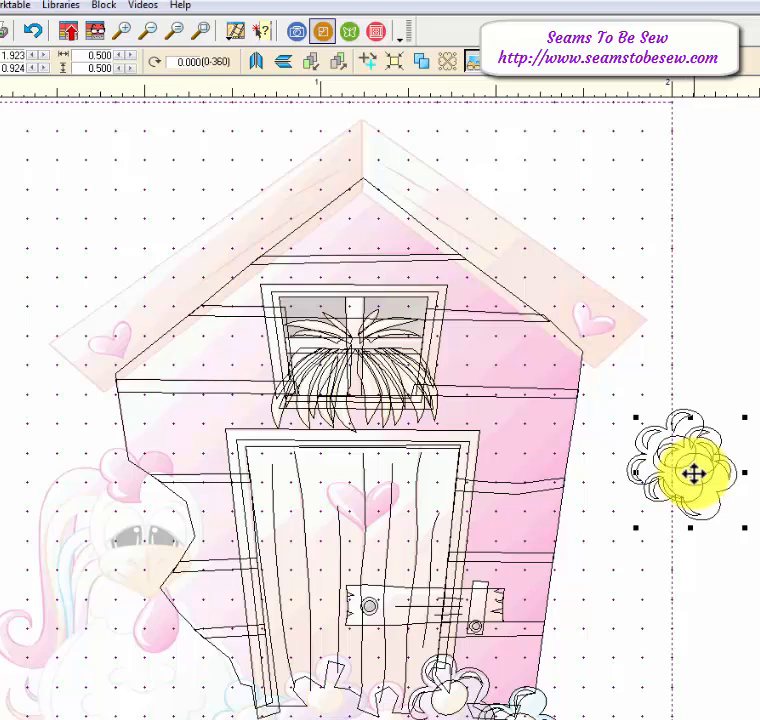
left_click_drag(690, 475, 700, 615)
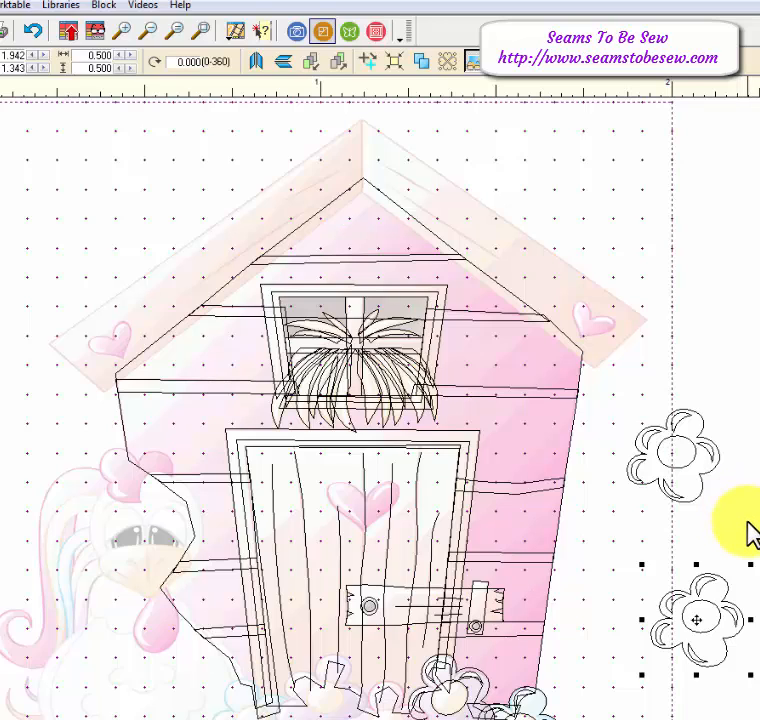
- Move the upper spare flower onto the pink flower and rotate it counterclockwise to match the traced petals and centre
left_click_drag(746, 518, 600, 393)
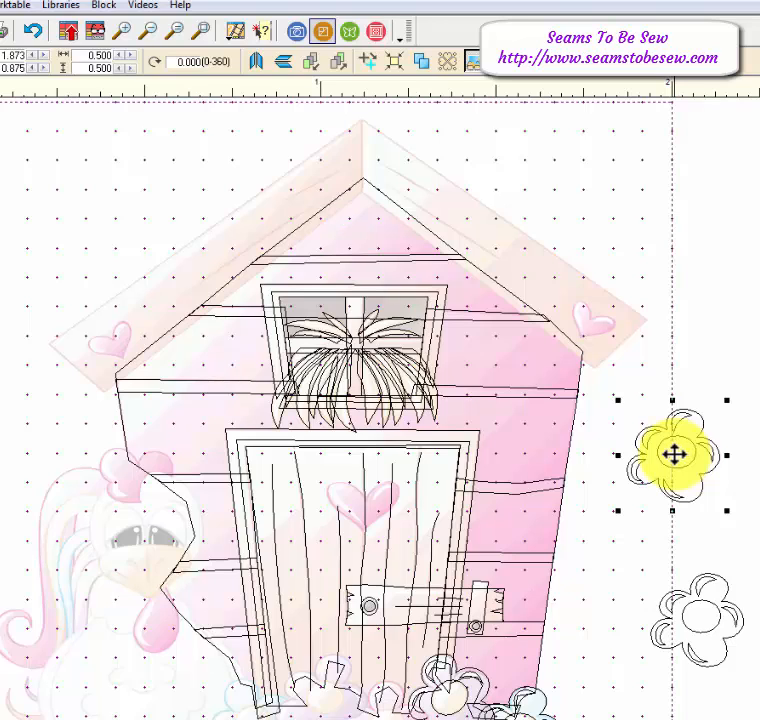
left_click_drag(673, 455, 383, 719)
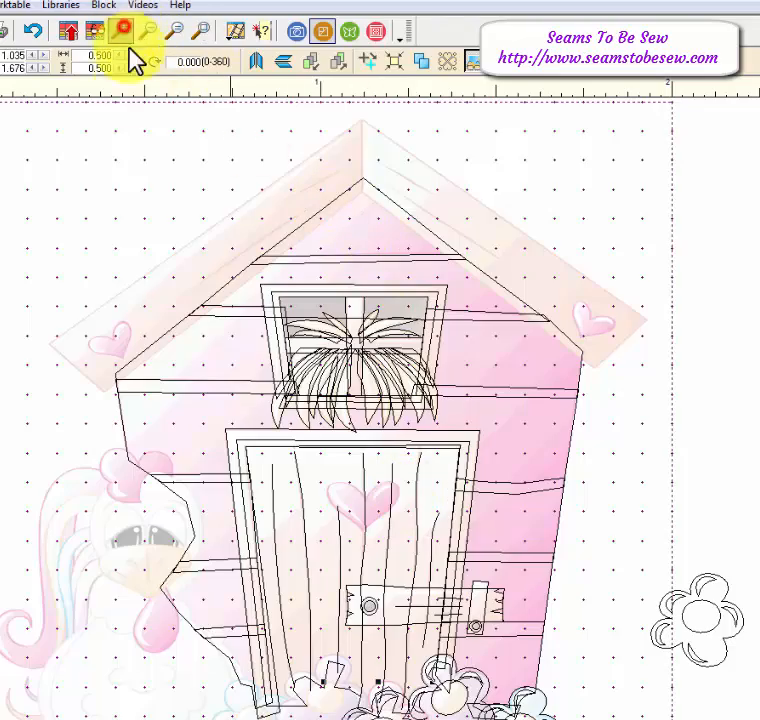
left_click(322, 674)
left_click(420, 712)
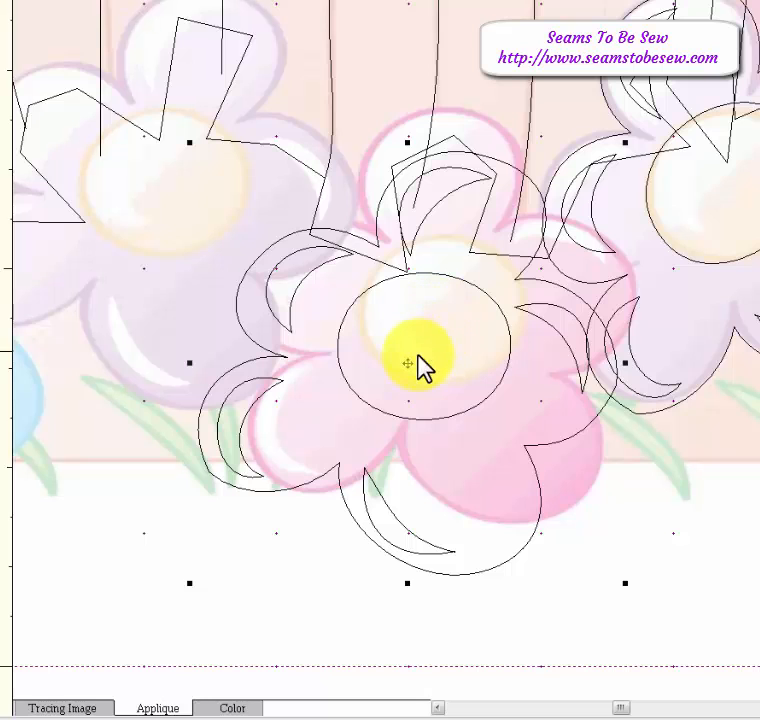
left_click(407, 364)
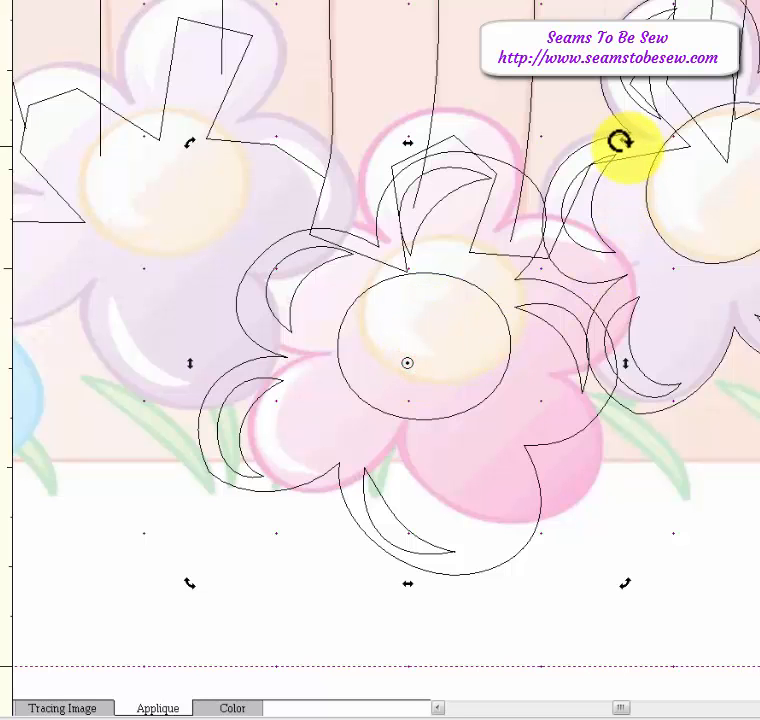
left_click_drag(620, 142, 526, 93)
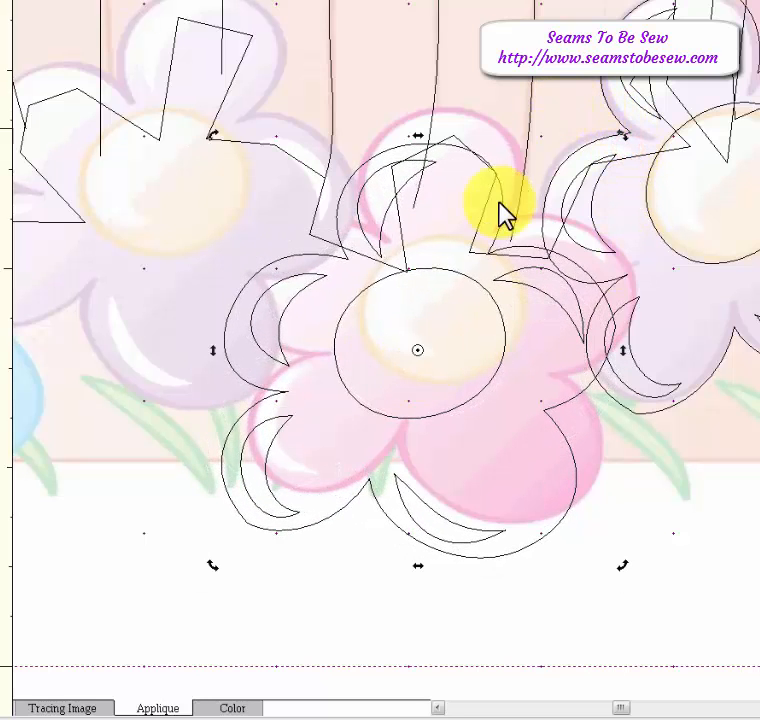
mouse_move(419, 360)
left_mouse_down()
mouse_move(438, 322)
mouse_move(445, 325)
mouse_move(441, 316)
left_mouse_up()
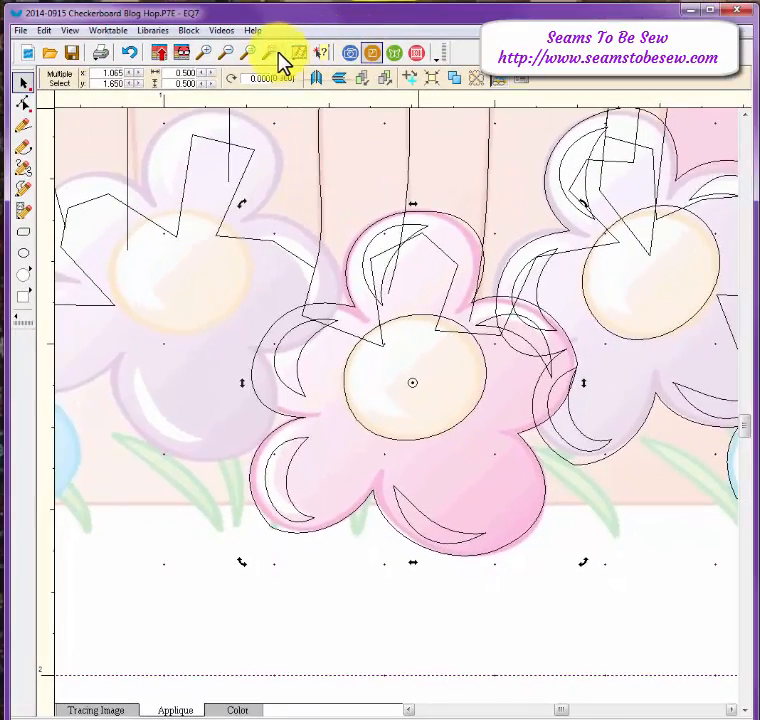
- Select the remaining spare flower and move it onto the blue flower at the house's lower left corner
left_click(276, 51)
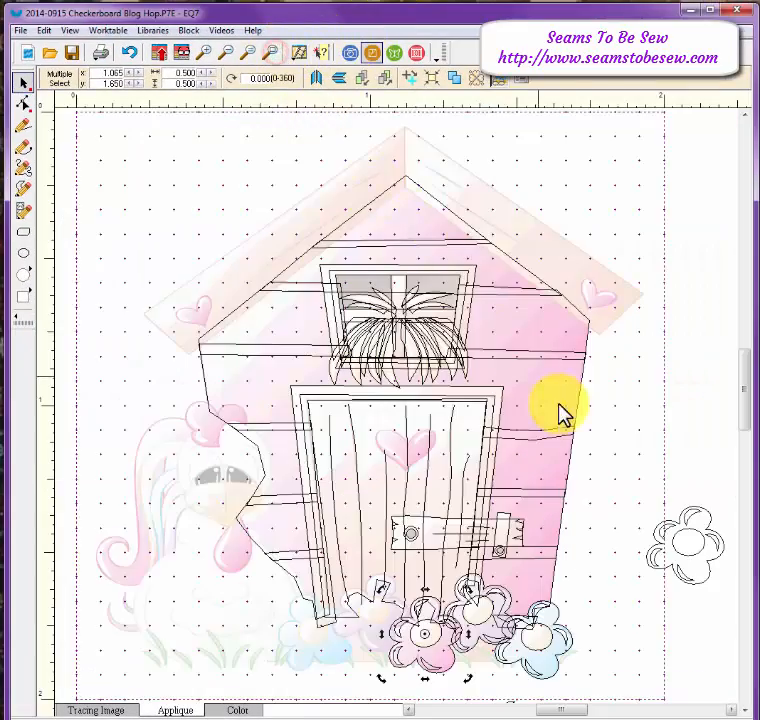
left_click_drag(619, 484, 738, 602)
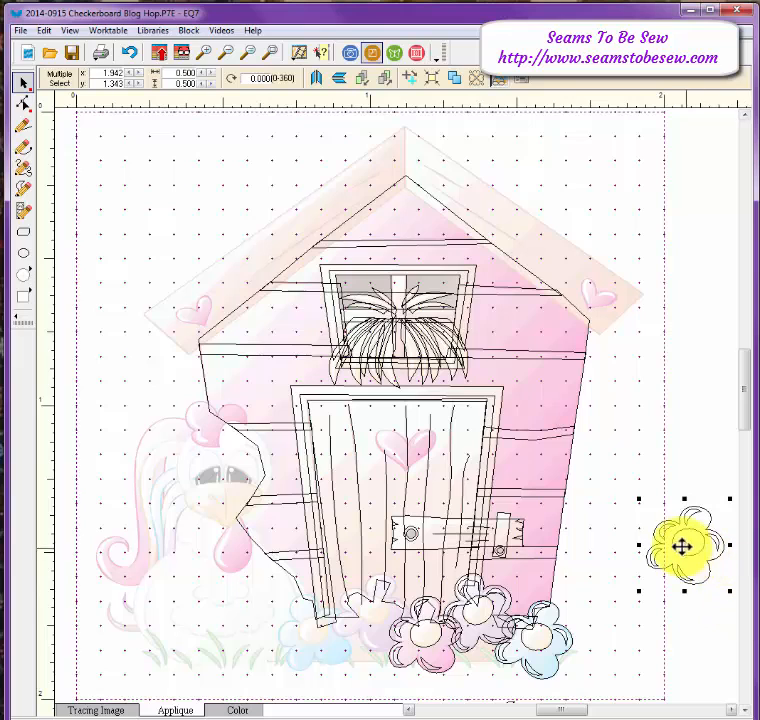
left_click_drag(687, 545, 308, 632)
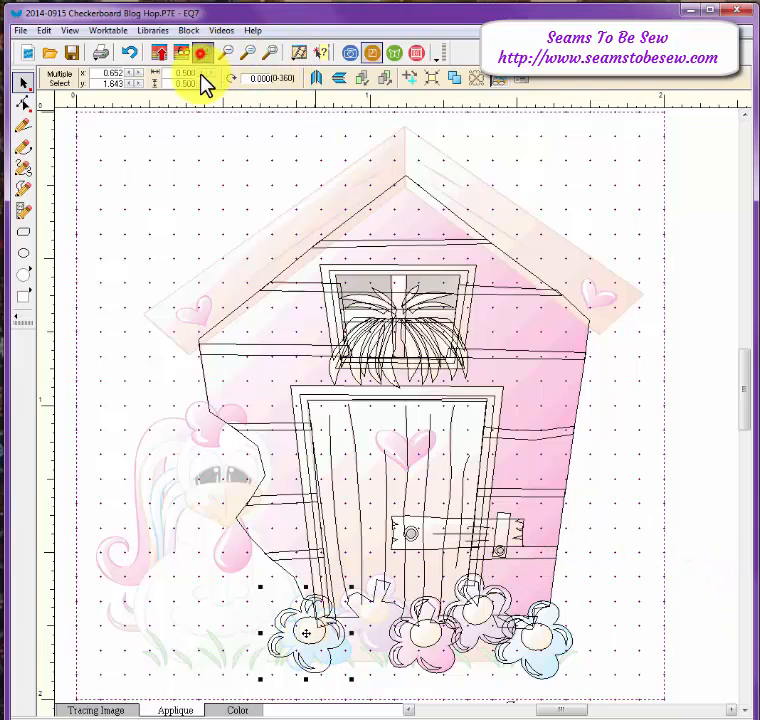
- Rotate the flower counterclockwise and fine-tune its angle and position to match the traced blue flower at the house's lower left corner
left_click_drag(207, 518, 385, 690)
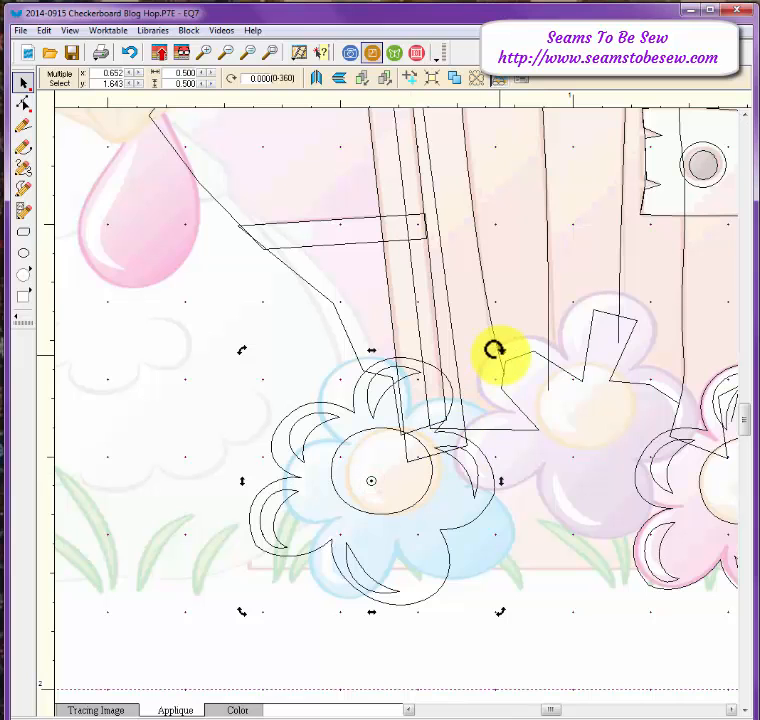
left_click_drag(498, 350, 395, 340)
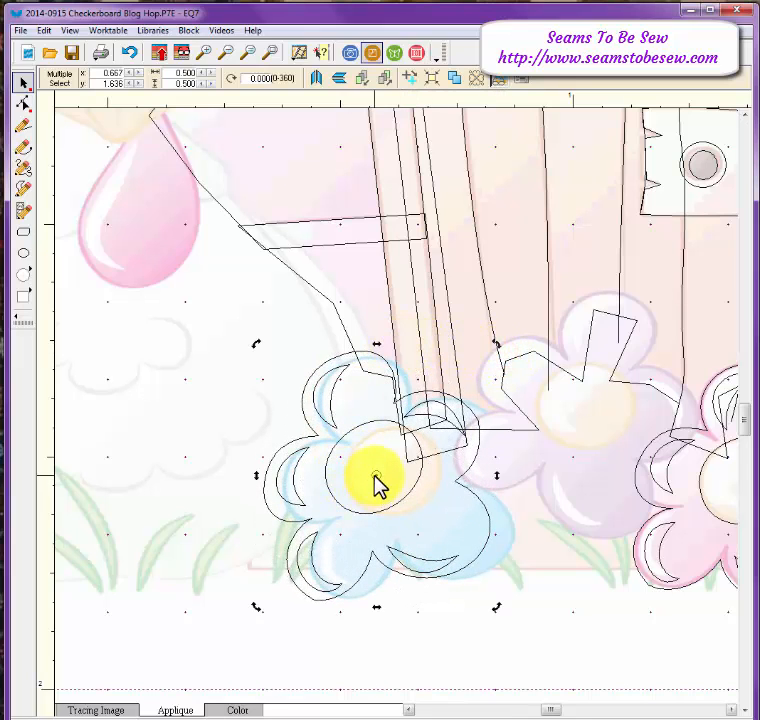
left_click_drag(377, 485, 396, 488)
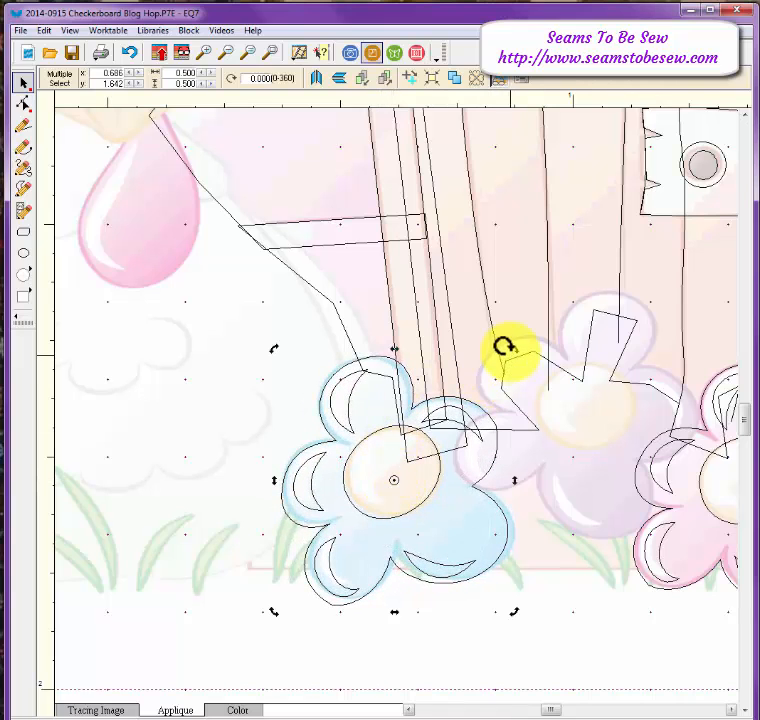
left_click_drag(510, 346, 497, 346)
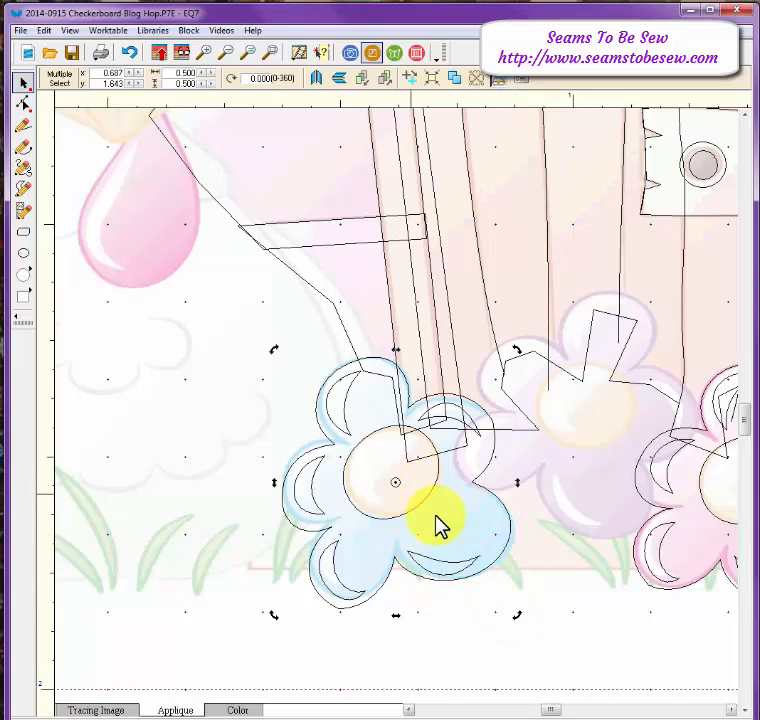
left_click_drag(396, 486, 391, 478)
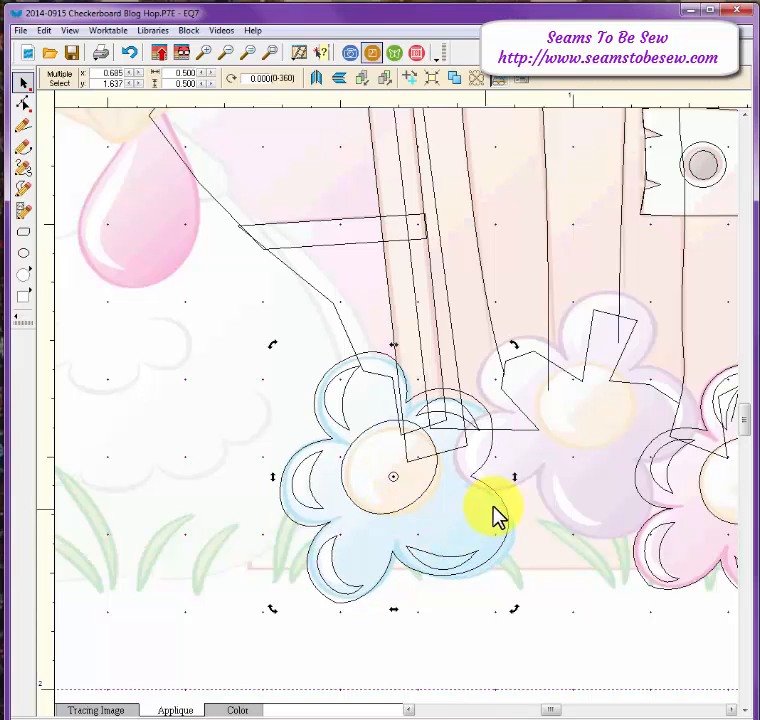
left_click_drag(512, 609, 512, 622)
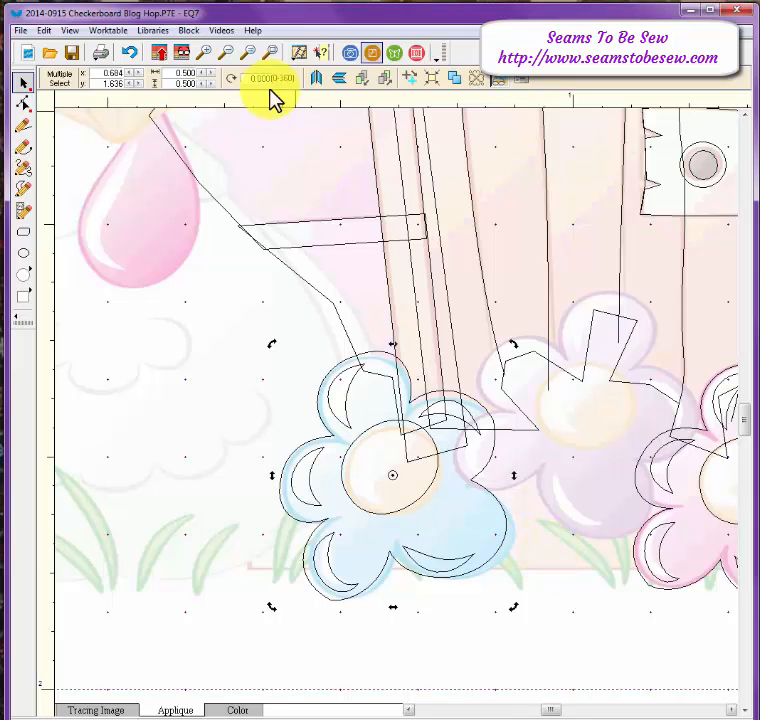
- Duplicate the flower at the house's lower left corner and move the copy onto the uncovered purple flower beside it
left_click(274, 54)
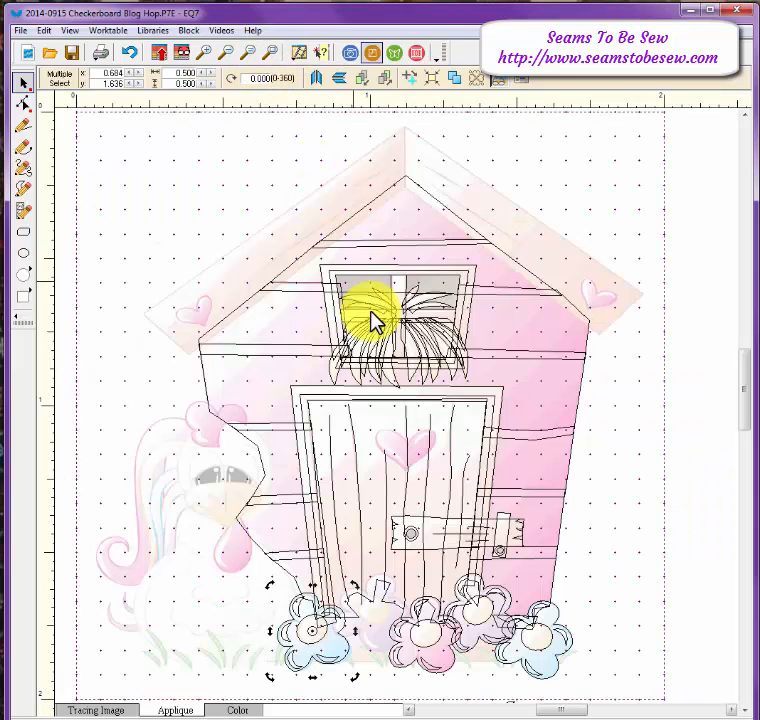
left_click(455, 80)
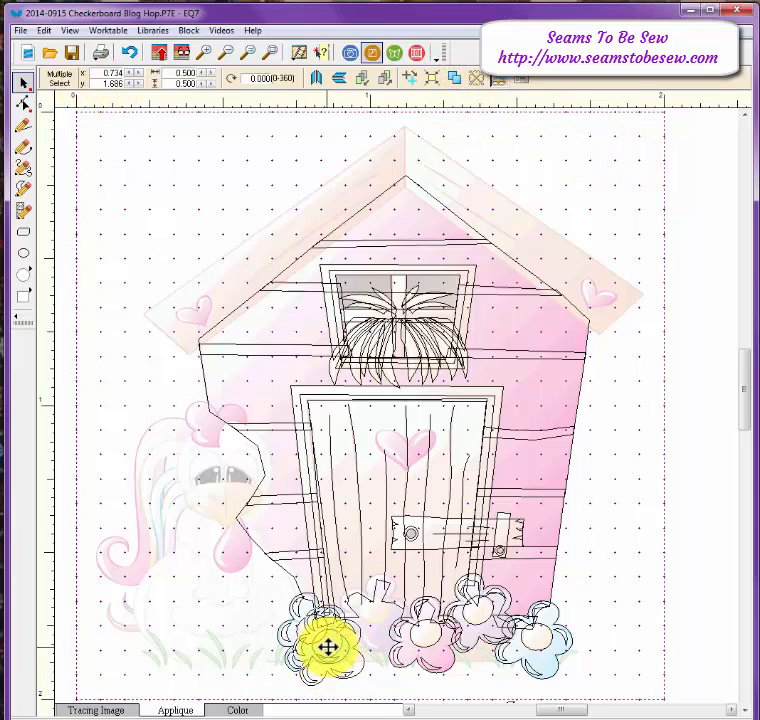
left_click_drag(322, 641, 611, 500)
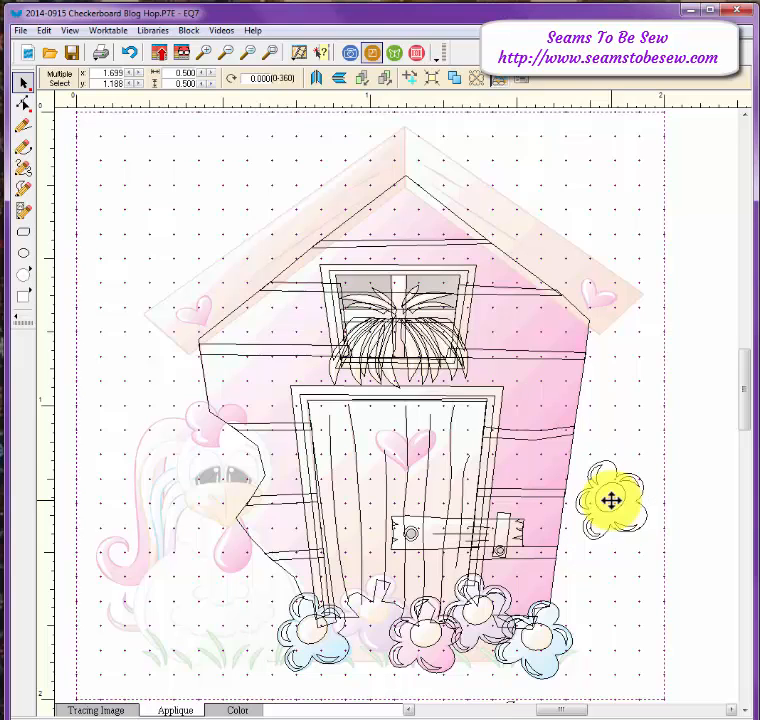
left_click_drag(611, 500, 374, 613)
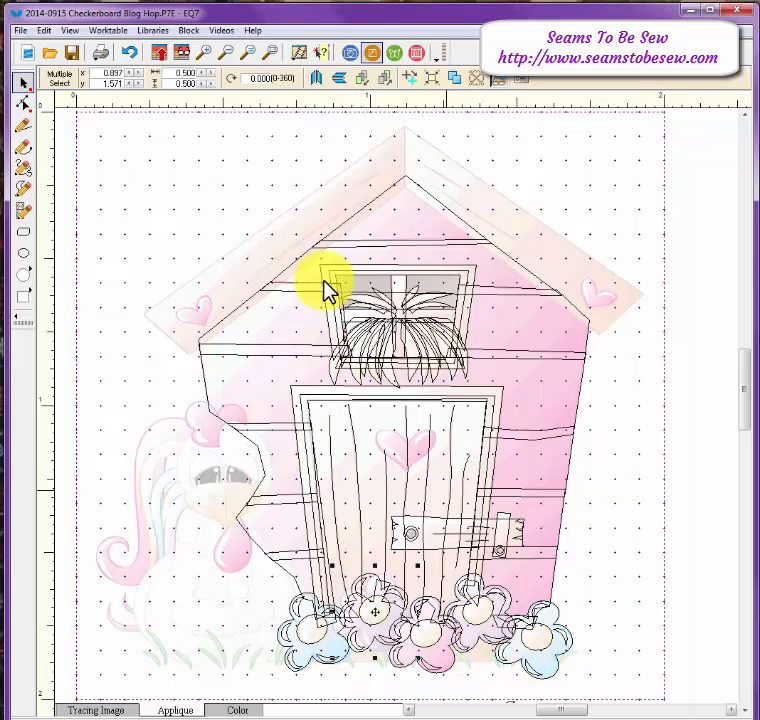
- Rotate the new flower clockwise and reposition it until its petals and centre match the traced purple flower
left_click(204, 52)
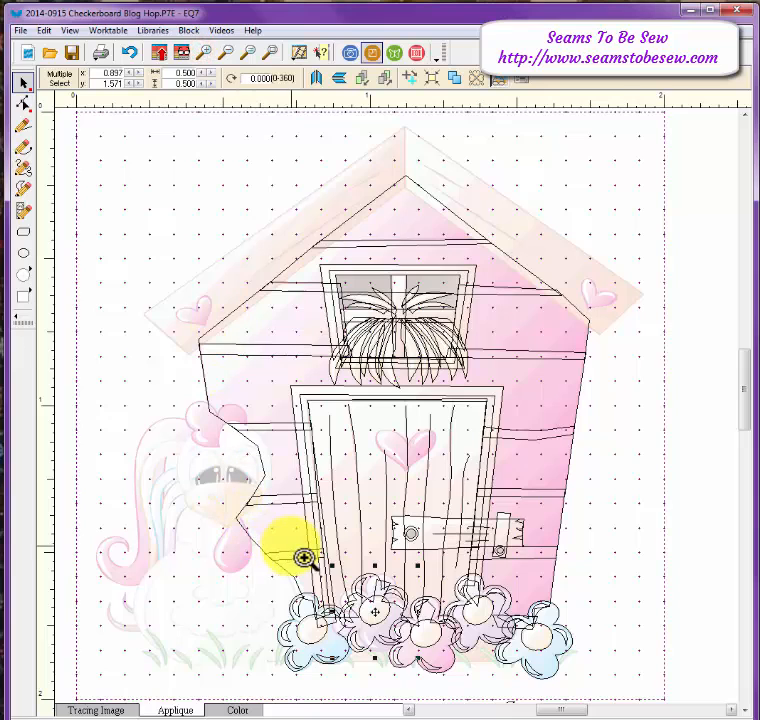
left_click_drag(303, 557, 444, 679)
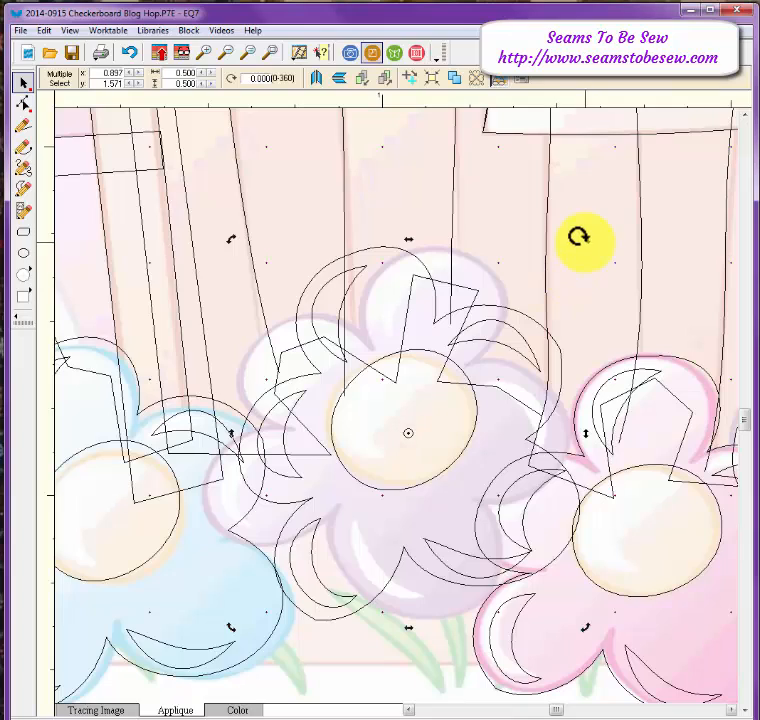
left_click_drag(580, 240, 638, 350)
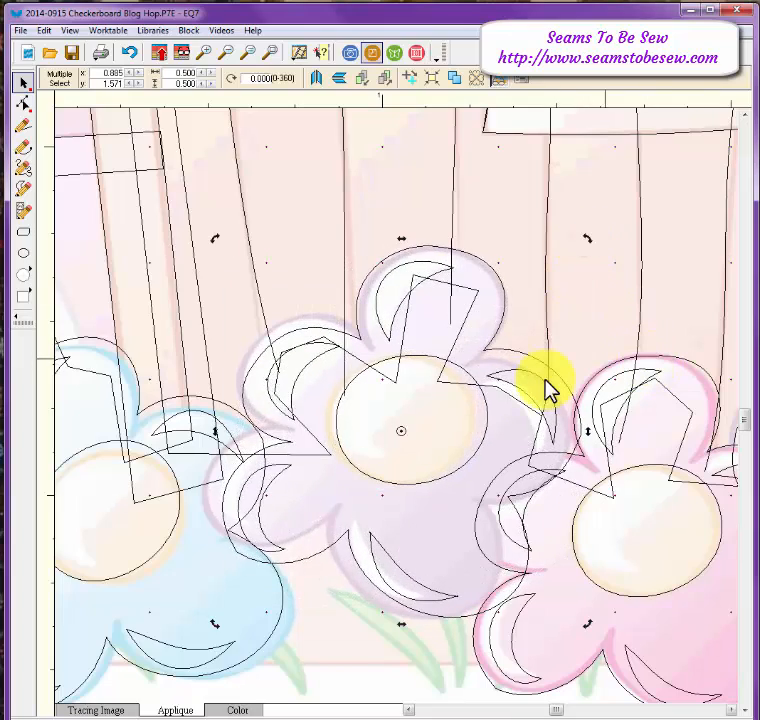
left_click_drag(395, 435, 398, 419)
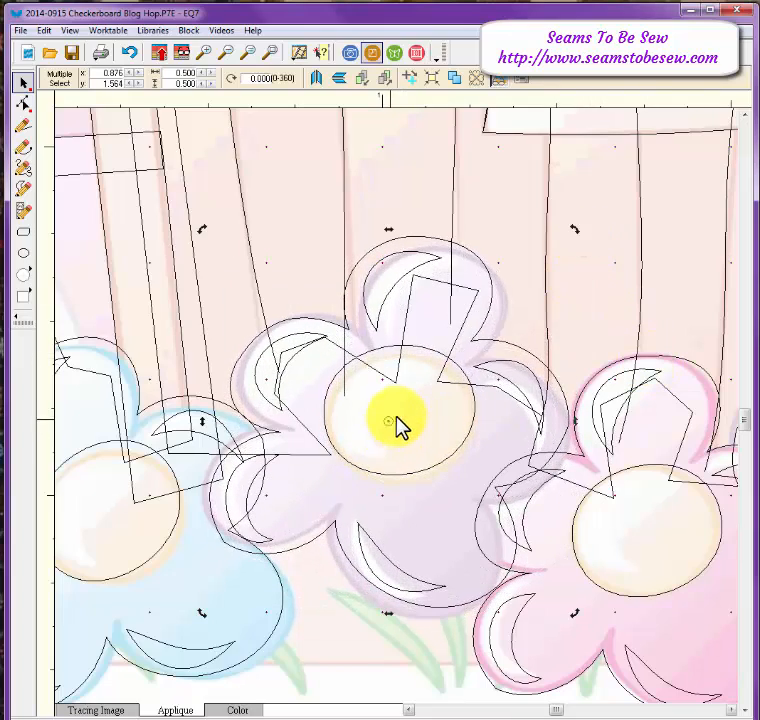
left_click_drag(572, 226, 586, 255)
left_click_drag(385, 436, 389, 443)
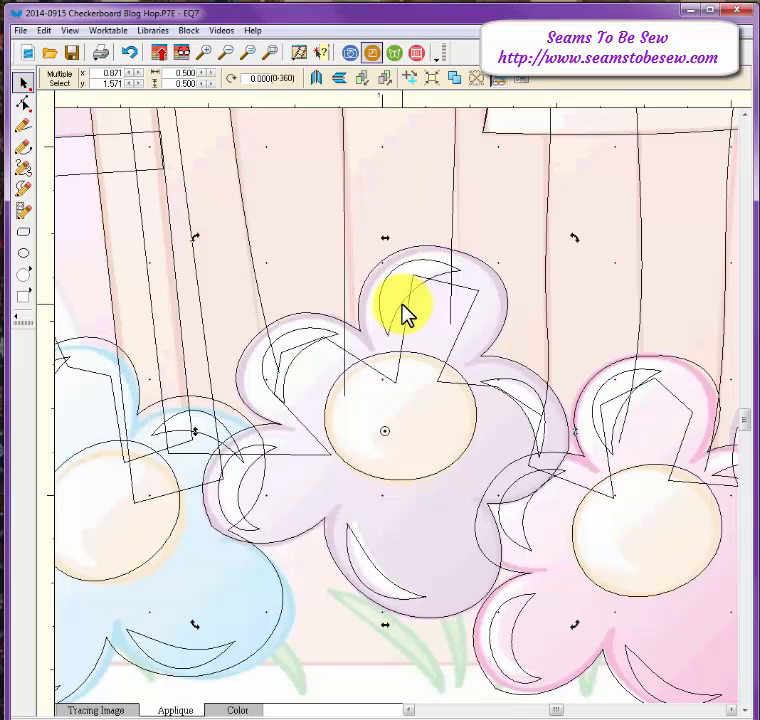
- Review the whole block on the Color layer, including the flowers and the grass blades drawn below the block
left_click(273, 53)
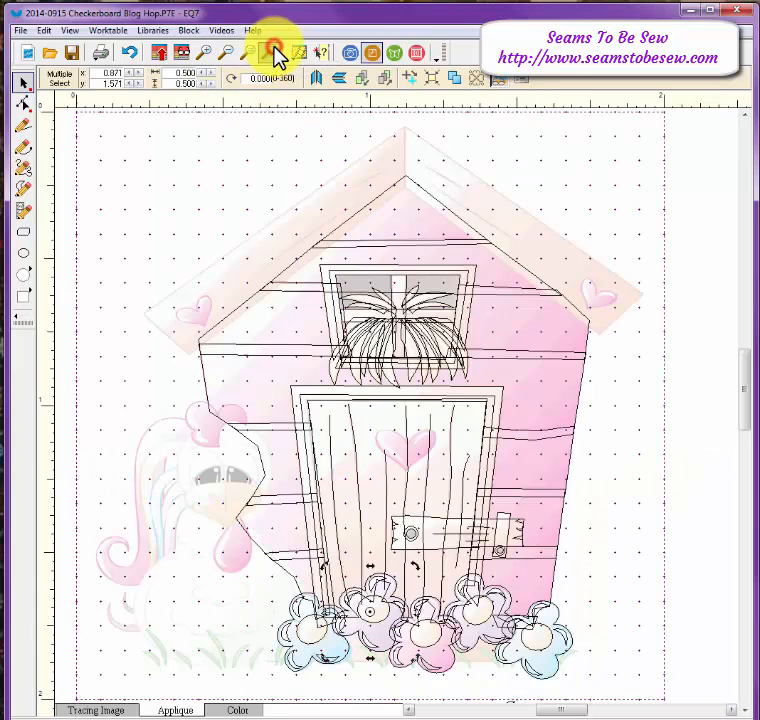
left_click(239, 710)
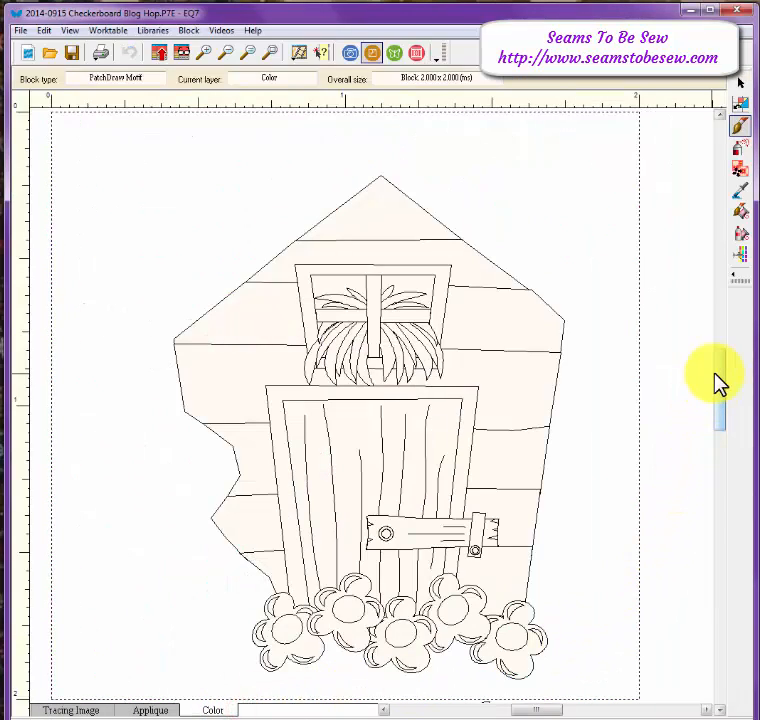
left_click_drag(719, 372, 719, 409)
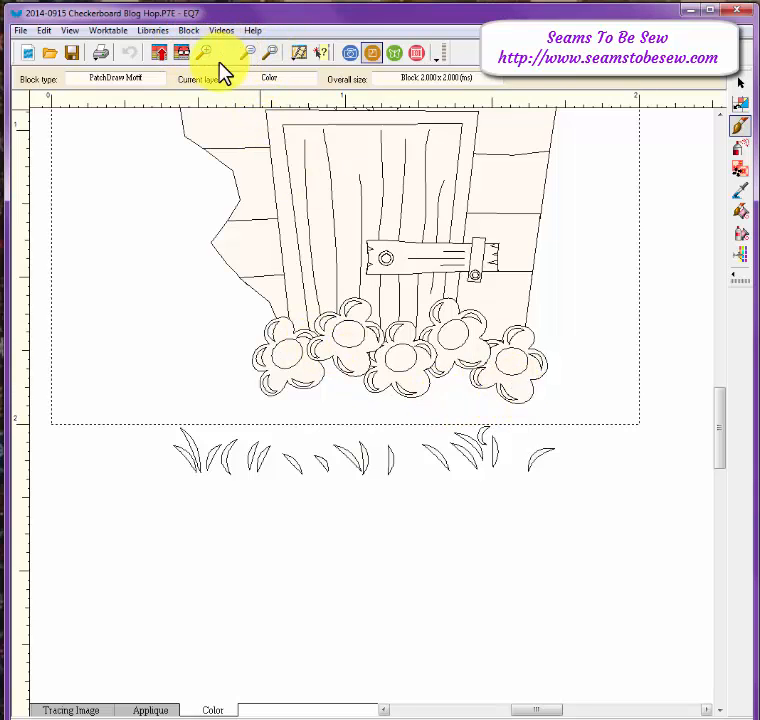
- Return to the Applique layer, select all the grass blades below the block and move them up to the base of the flowers
left_click(150, 710)
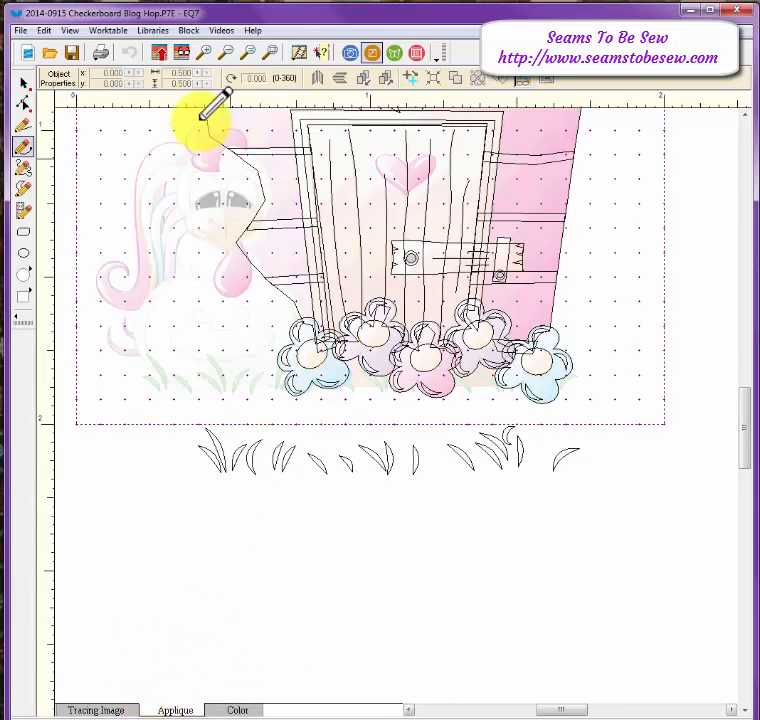
left_click(22, 83)
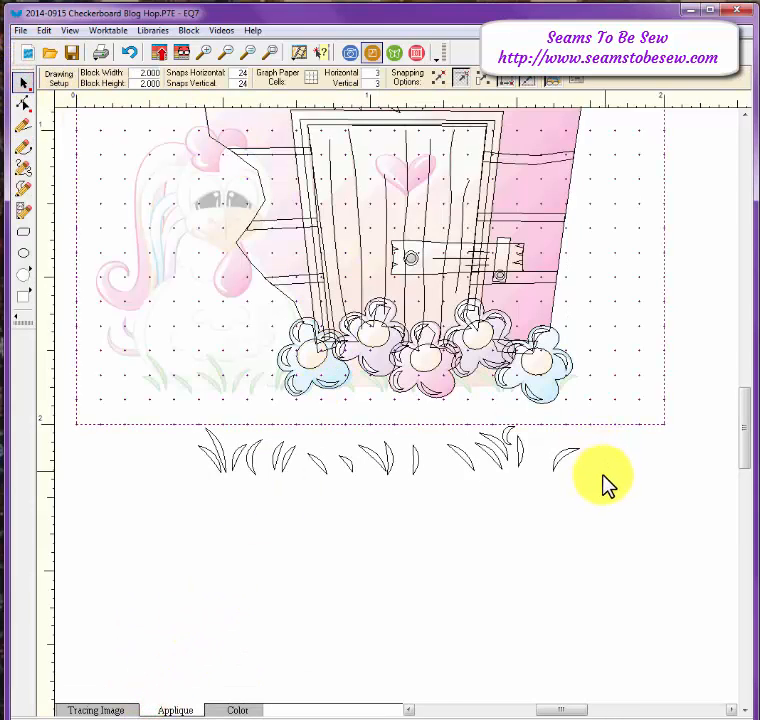
left_click_drag(507, 485, 149, 420)
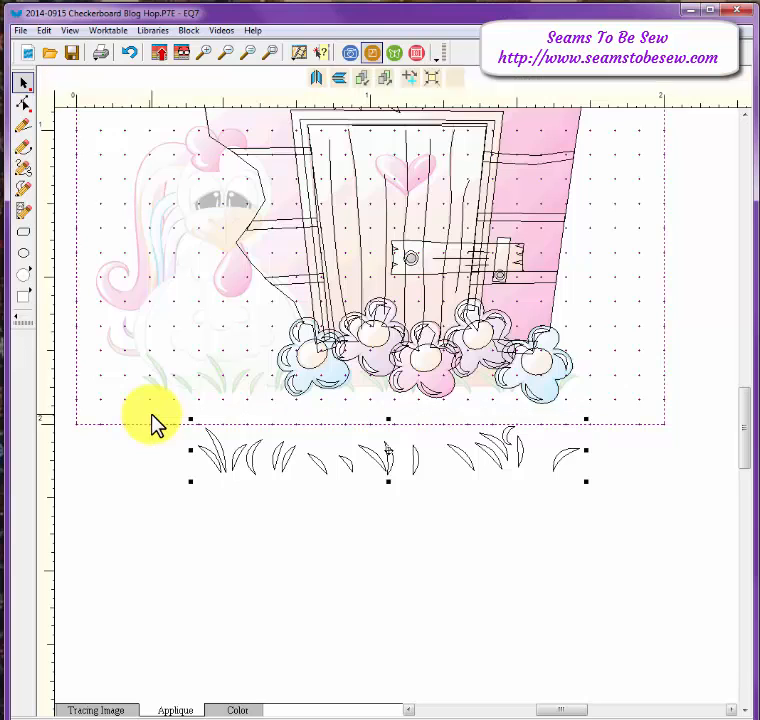
left_click_drag(387, 450, 388, 377)
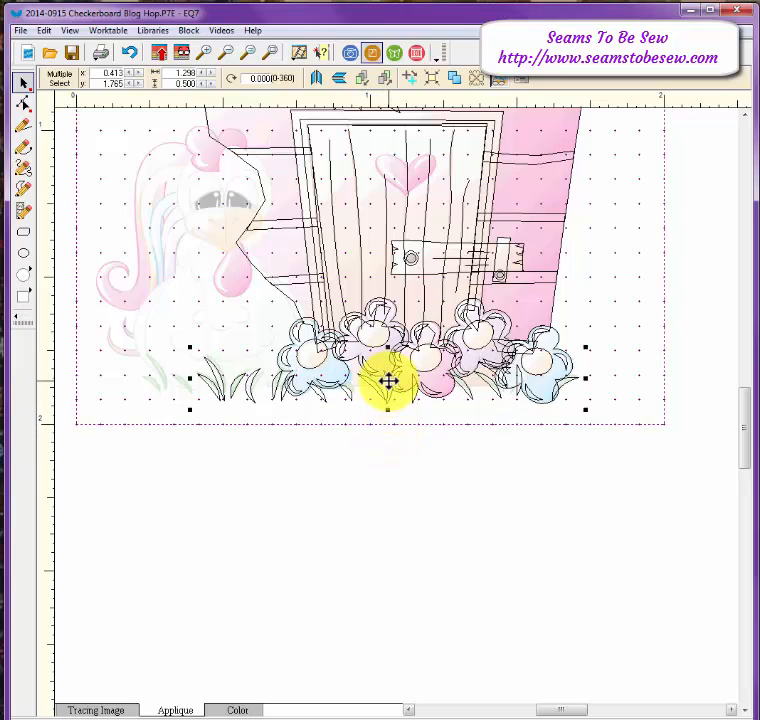
- Nudge the selected grass blades slightly up and left to about X 0.400, Y 1.736 at the flowers' base, and show the Color layer
left_click_drag(390, 378, 391, 377)
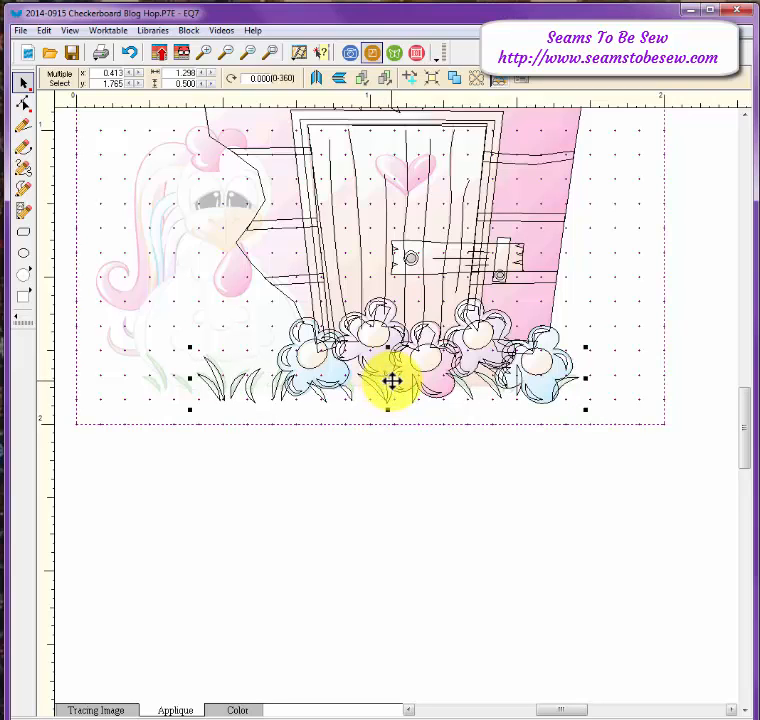
left_click_drag(392, 378, 395, 377)
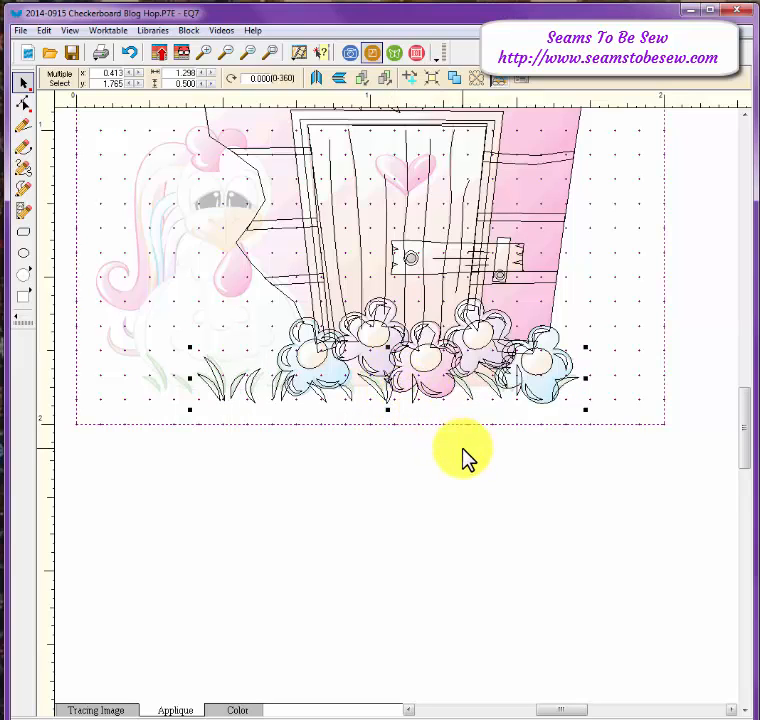
key("Right")
key("ctrl+z")
left_click(387, 380)
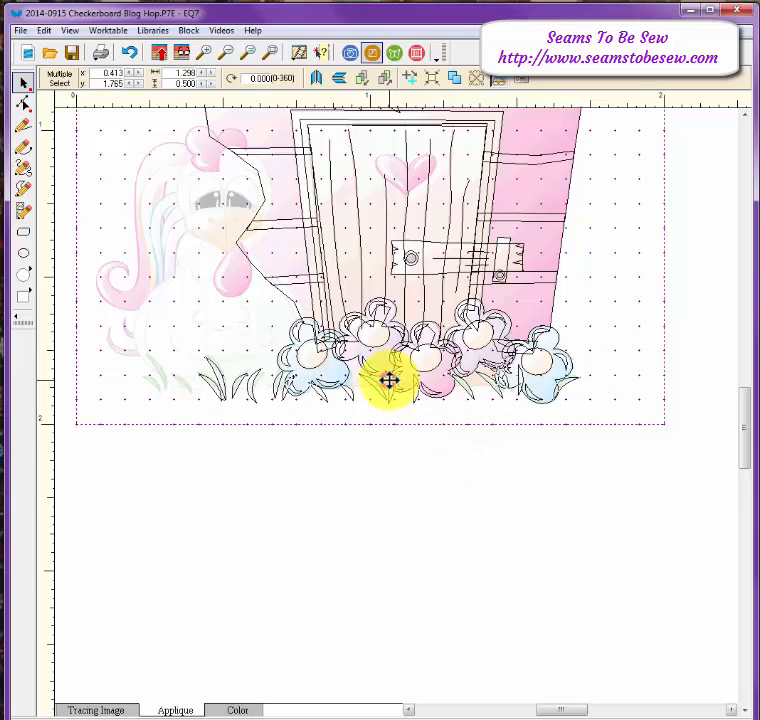
left_click(386, 374)
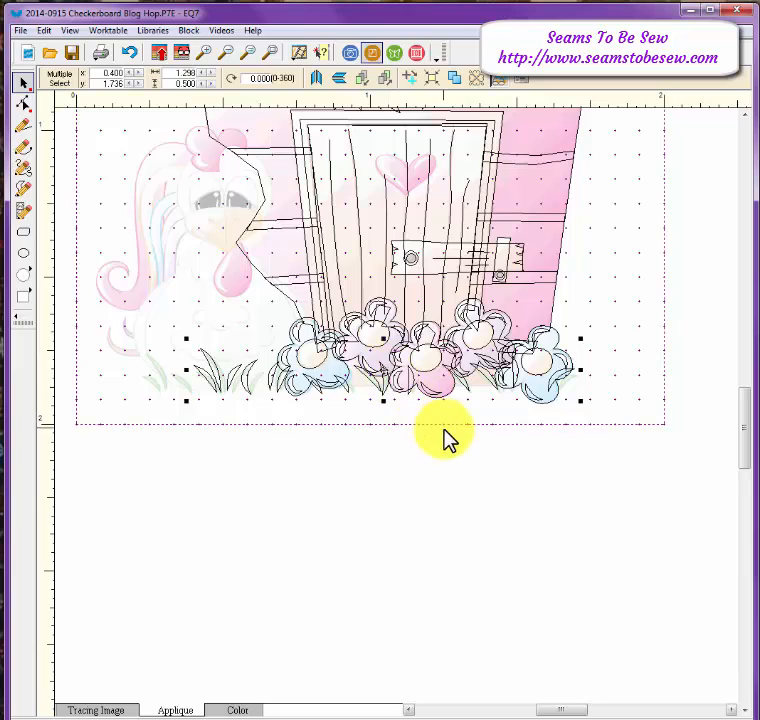
left_click(387, 370)
left_click(388, 370)
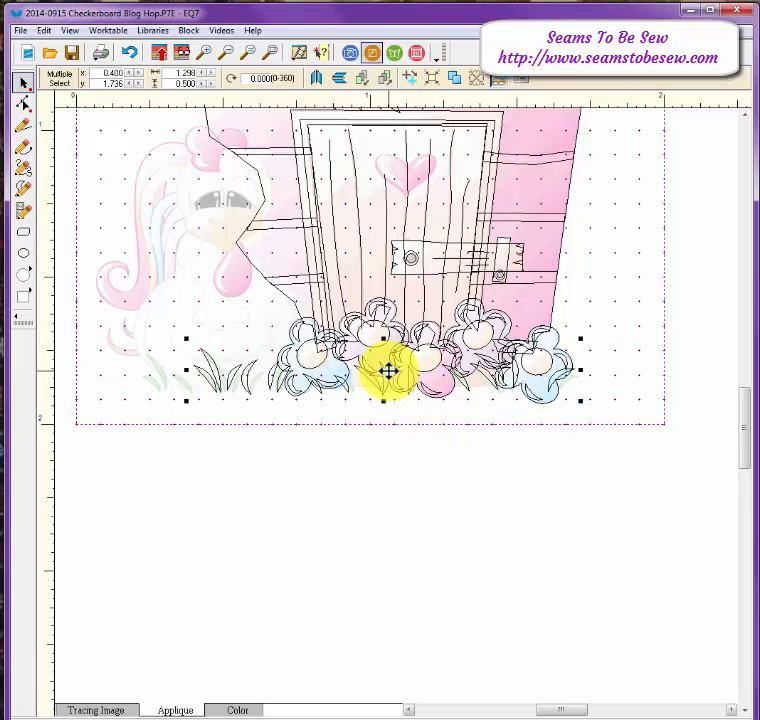
left_click(620, 403)
left_click(222, 706)
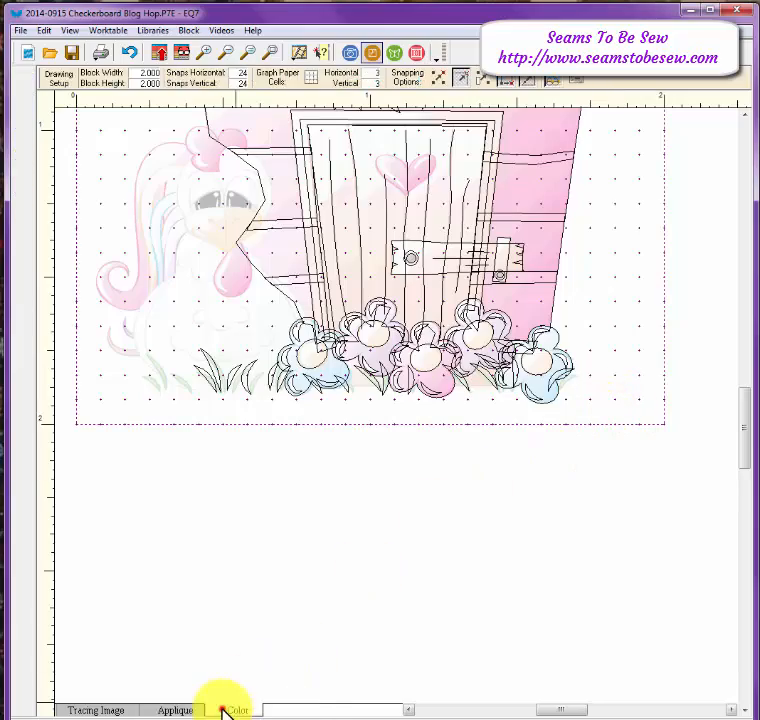